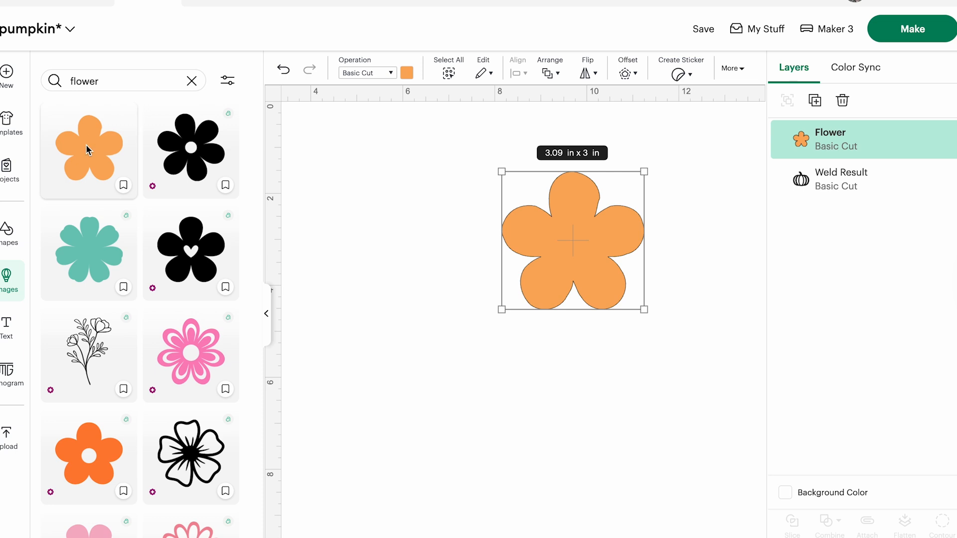
Search the images for "vine", add the symmetrical black leafy vine and place it just below the orange flower.
scroll(101, 399, "down", 8)
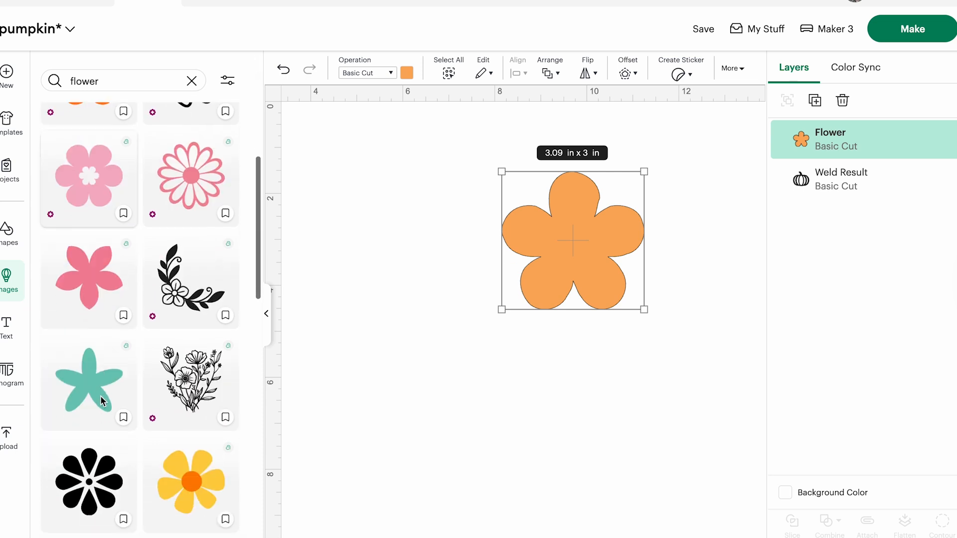
scroll(101, 400, "up", 8)
left_click_drag(107, 82, 17, 84)
type("vine")
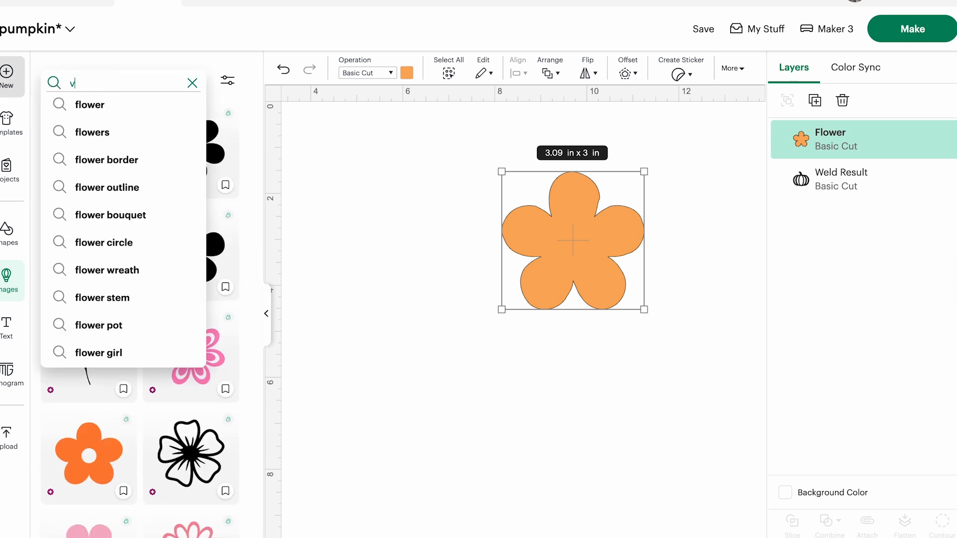
key("Return")
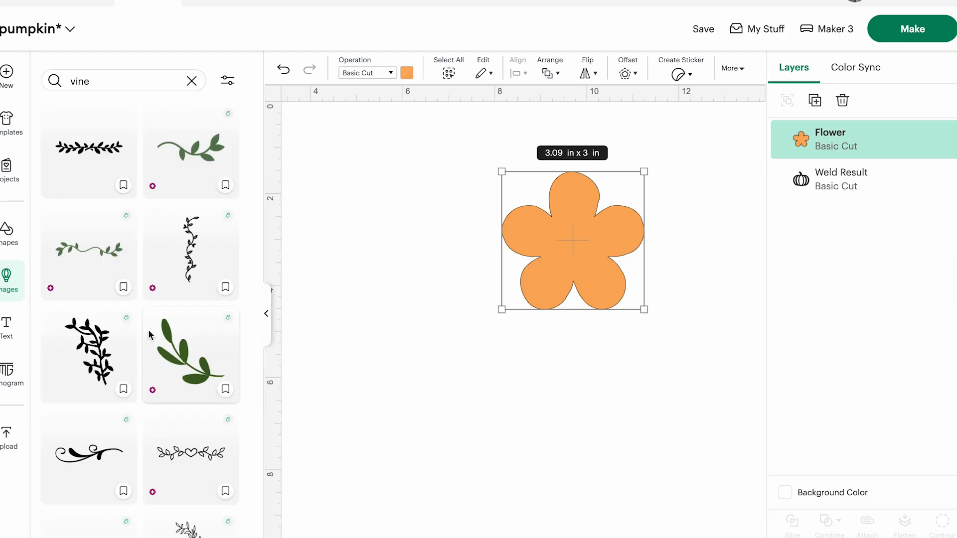
left_click(63, 133)
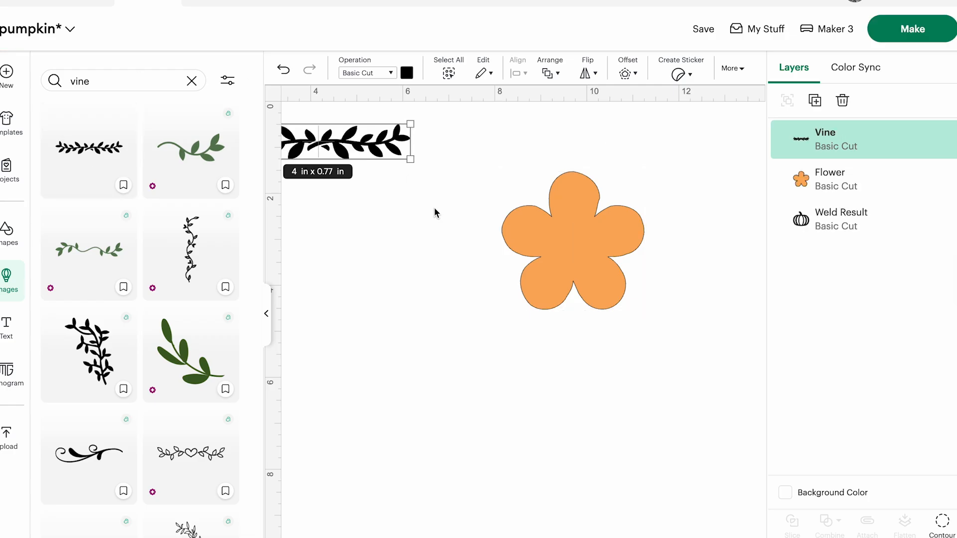
left_click_drag(343, 148, 539, 418)
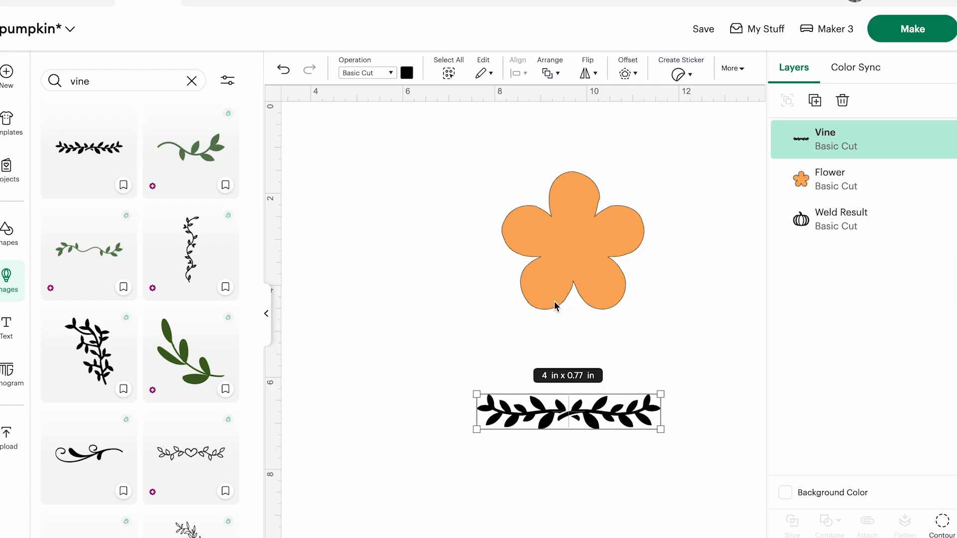
left_click_drag(563, 416, 540, 372)
Hide the contours of the vine's left half and the small loose stem piece, keeping only the right-hand branch.
left_click(946, 527)
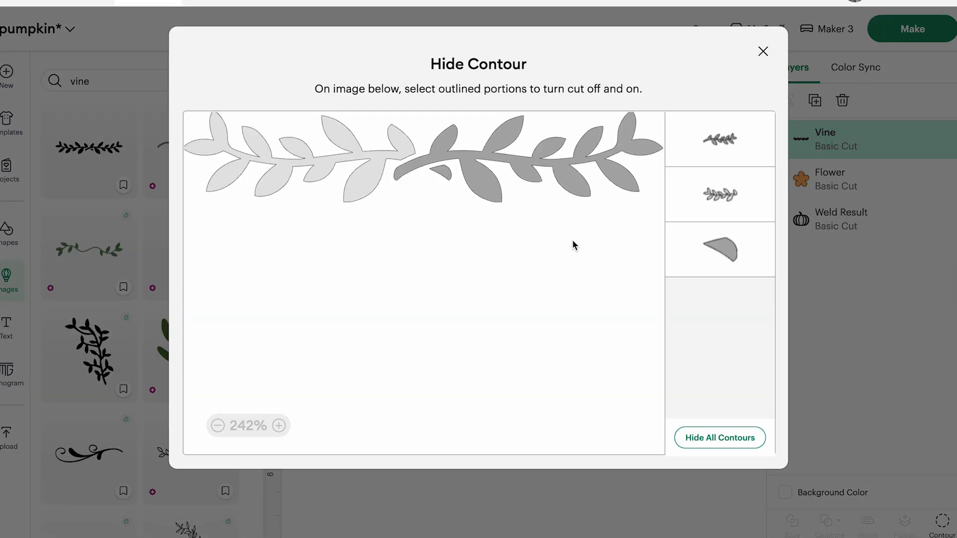
left_click(442, 173)
left_click(288, 150)
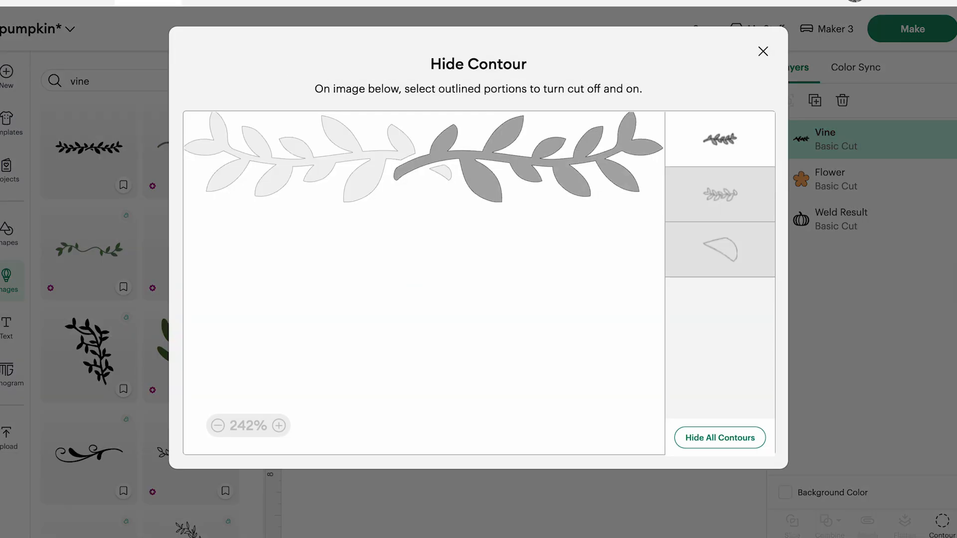
left_click(763, 51)
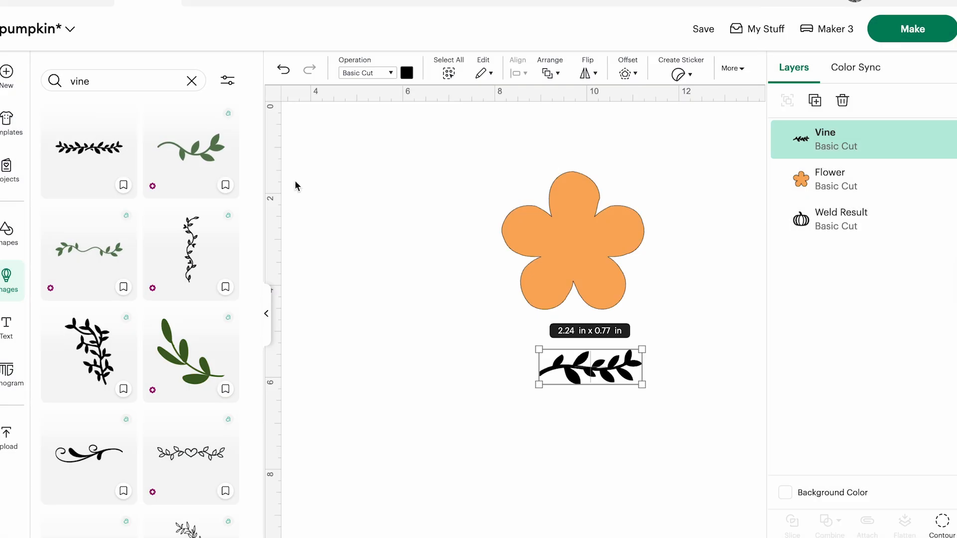
Look through more vine images and replace the image search term with "leaf".
scroll(118, 442, "down", 5)
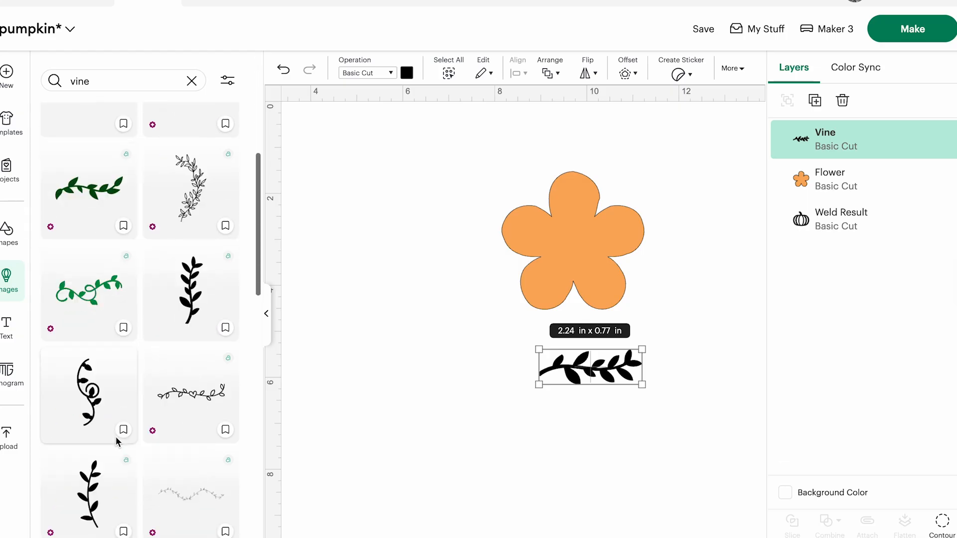
scroll(118, 441, "down", 5)
scroll(114, 299, "up", 2)
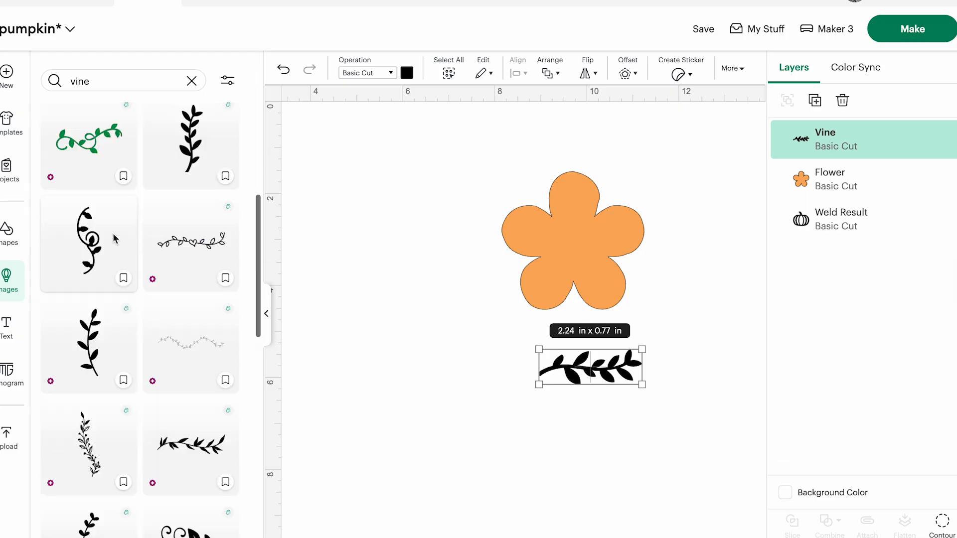
scroll(115, 239, "up", 5)
left_click(86, 83)
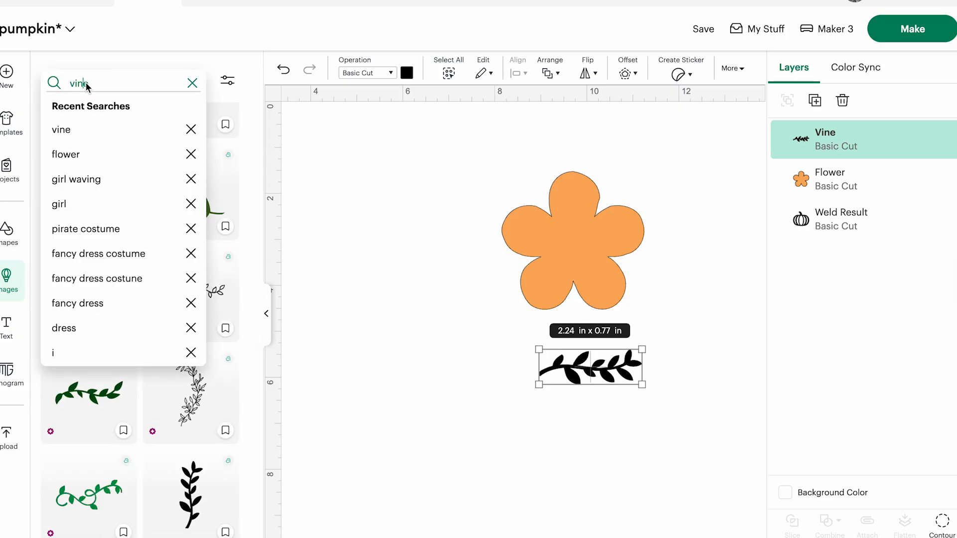
double_click(91, 90)
type("leaf")
key("Return")
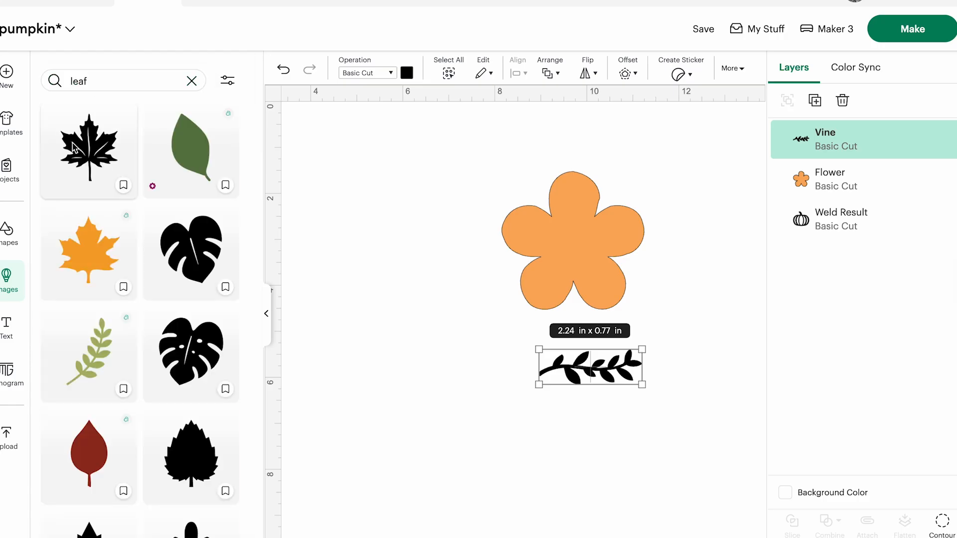
Add the black oval leaf with jagged edges from the results and place it to the left of the flower.
scroll(125, 251, "down", 1)
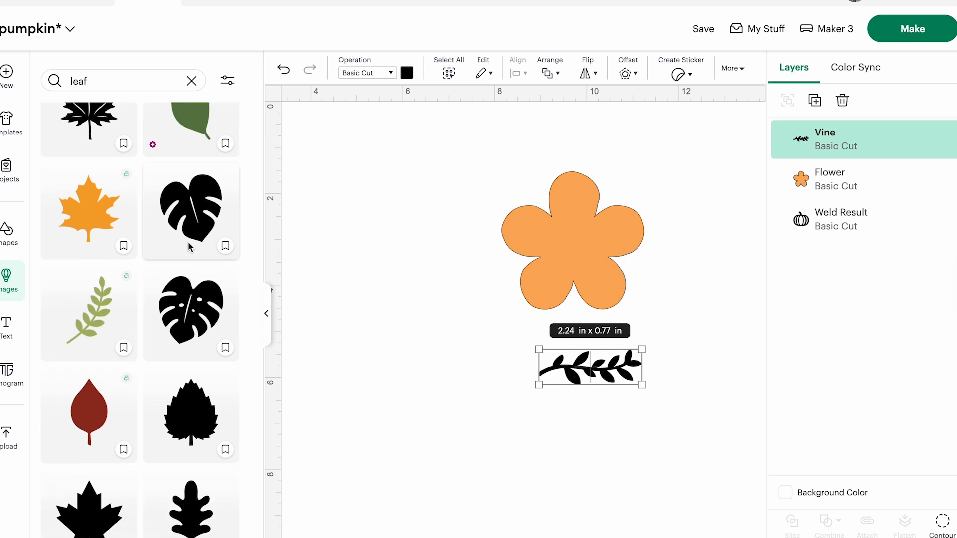
scroll(185, 389, "down", 2)
scroll(185, 389, "down", 1)
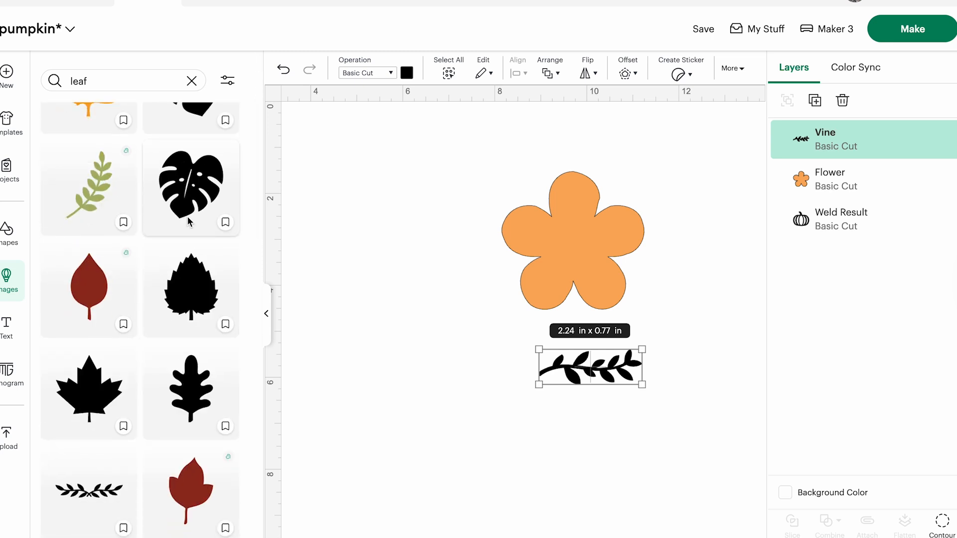
left_click(231, 247)
left_click_drag(315, 226, 408, 190)
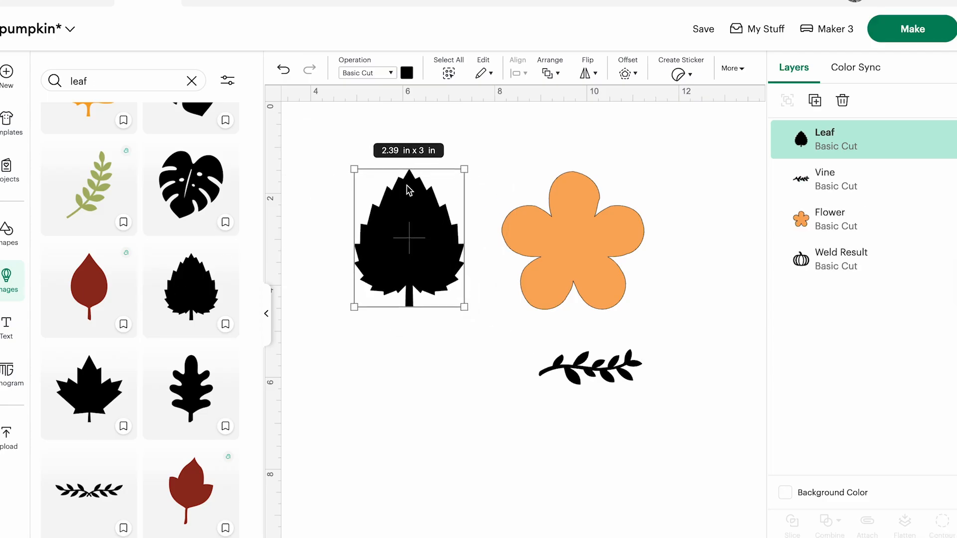
left_click(87, 189)
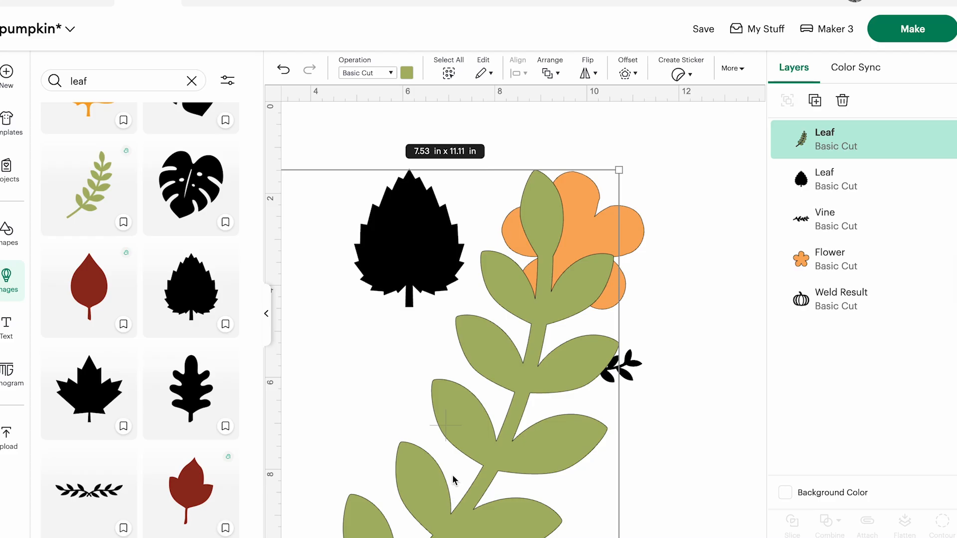
key("Delete")
scroll(149, 438, "down", 3)
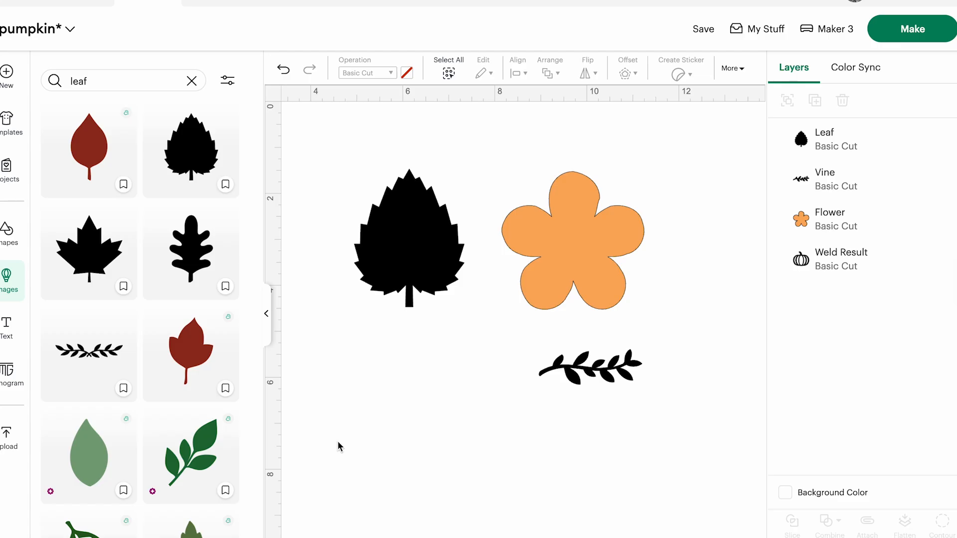
scroll(338, 447, "down", 2)
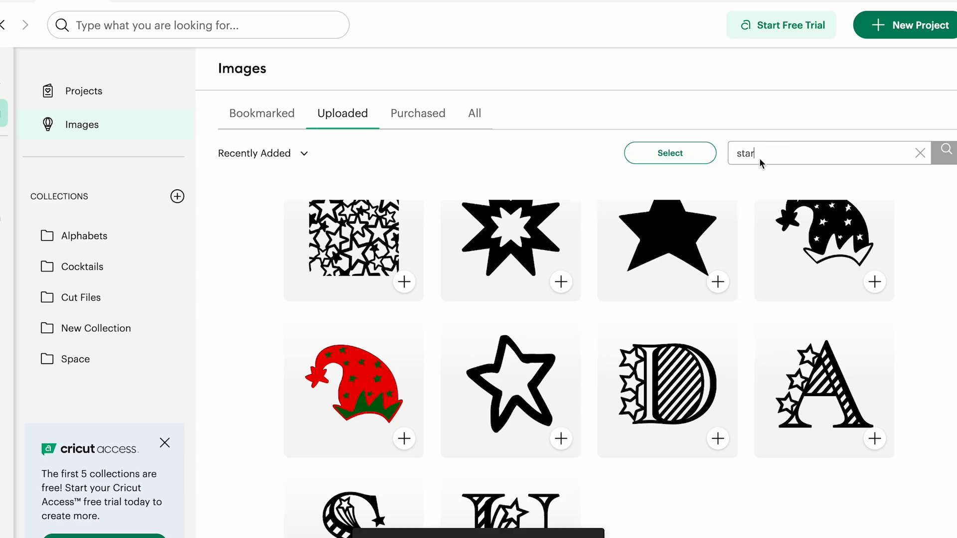
Search the uploaded images for "moon" and choose the black outlined crescent moon.
type("moon")
key("Return")
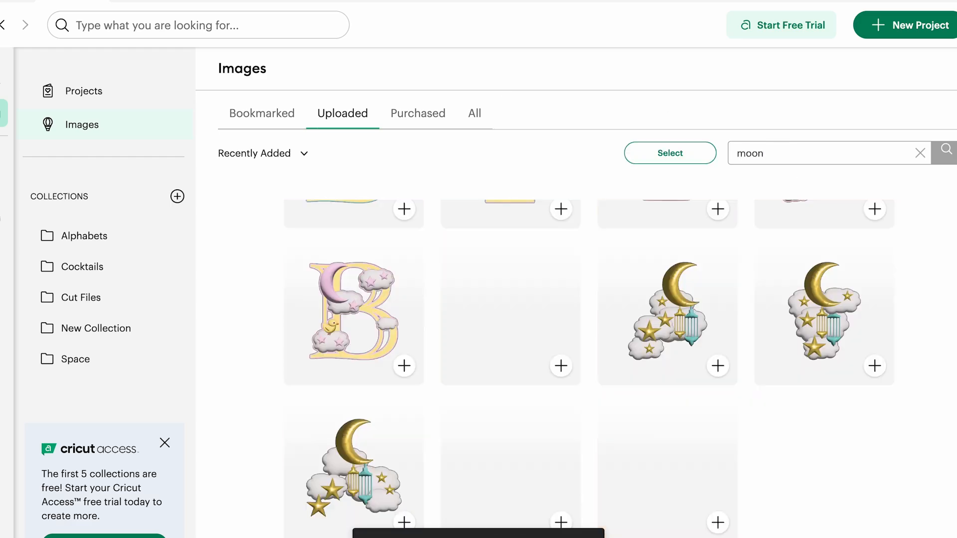
scroll(602, 427, "down", 5)
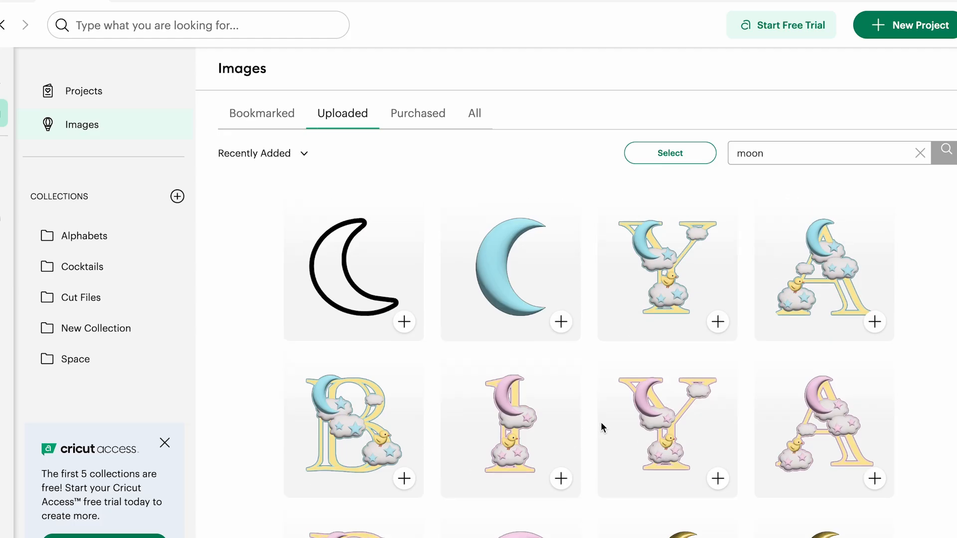
left_click(404, 313)
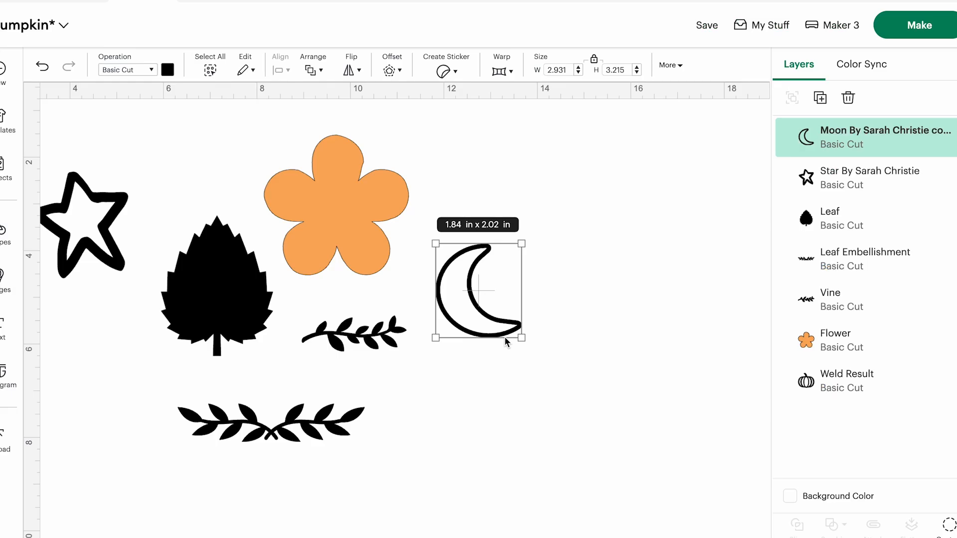
Move the outlined star to the empty area below and right of the flower, and delete the crescent moon.
left_click_drag(72, 223, 579, 435)
left_click_drag(468, 285, 487, 234)
left_click(371, 220)
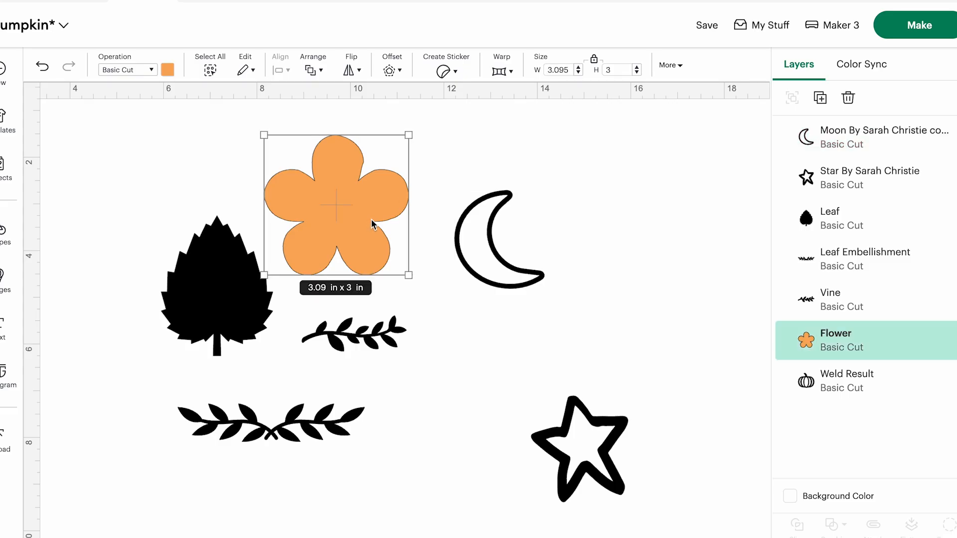
left_click(491, 254)
key("Delete")
Move the orange flower above the star and add a 0.25 in offset with rounded corners around it.
left_click_drag(316, 207, 644, 276)
left_click_drag(638, 320, 561, 320)
left_click(399, 70)
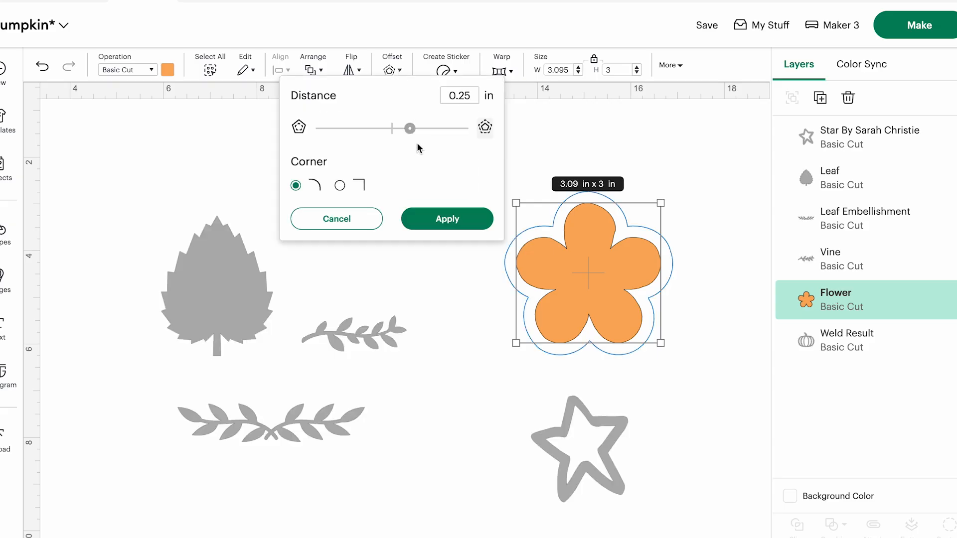
left_click(447, 219)
Slice the flower out of its offset and move the orange and grey solid flowers away from the outline.
left_click_drag(482, 139, 691, 371)
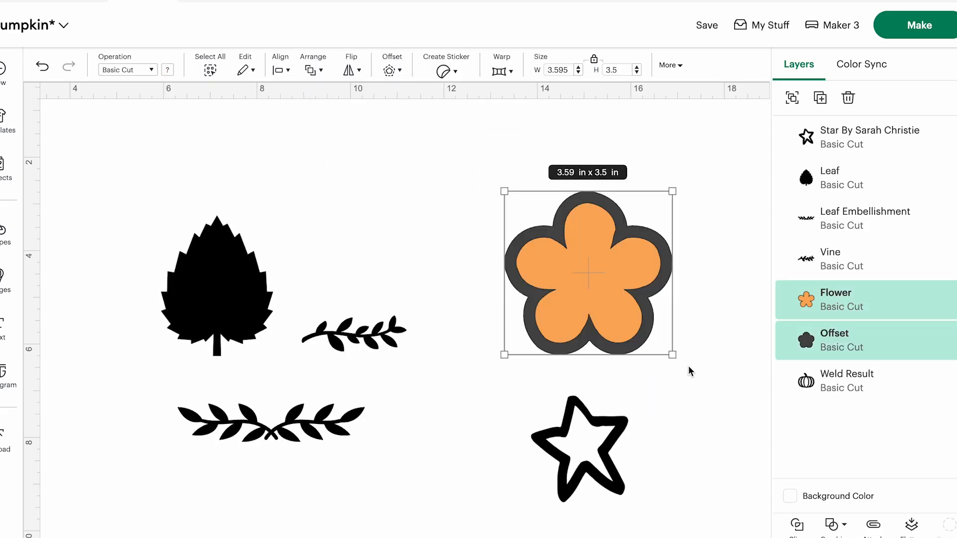
left_click(798, 524)
left_click_drag(594, 277, 466, 258)
left_click_drag(599, 318, 396, 227)
left_click(566, 286)
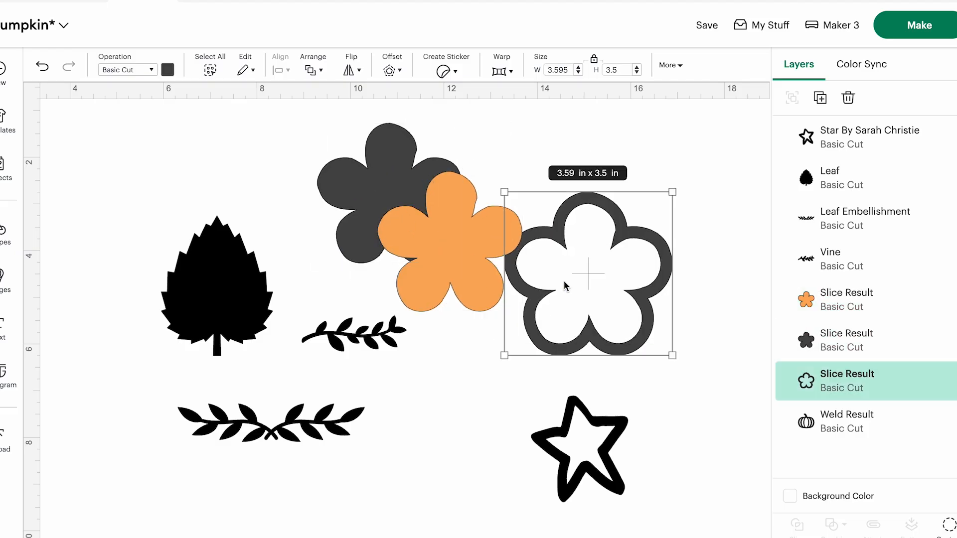
Delete the solid orange and grey flower pieces and move the remaining flower outline up and to the left.
left_click(455, 271)
key("Delete")
left_click(382, 206)
key("Delete")
left_click_drag(547, 281, 460, 253)
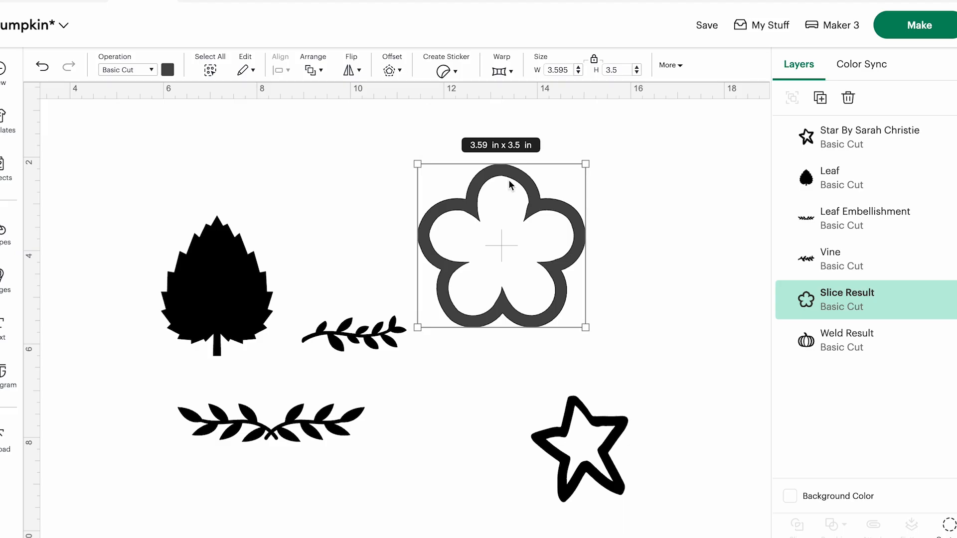
Add a rounded-corner offset of slightly less than 0.25 in around the black leaf.
left_click(398, 70)
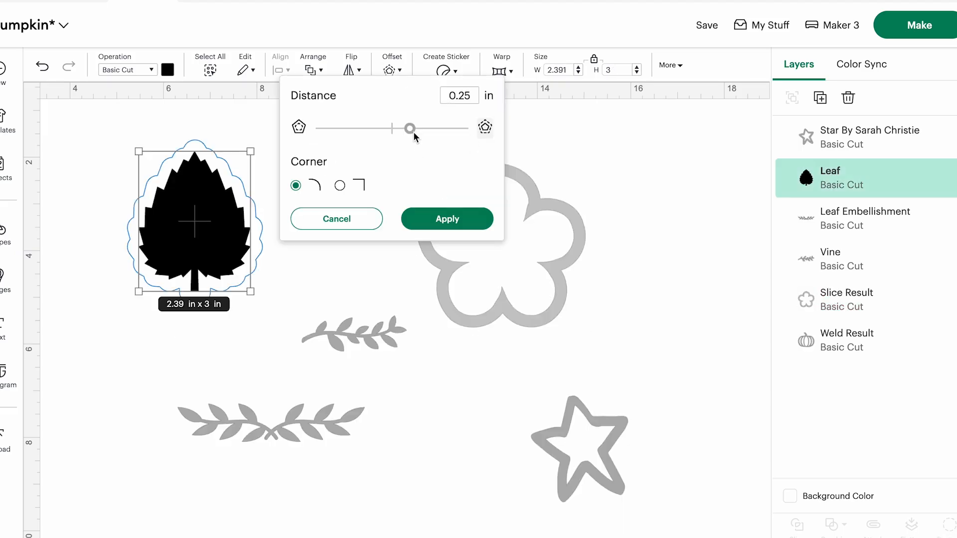
left_click_drag(411, 129, 406, 127)
left_click(433, 222)
Slice the leaf out of its offset, delete both solid leaf pieces and move the leaf outline toward the flower outline.
left_click_drag(91, 129, 270, 309)
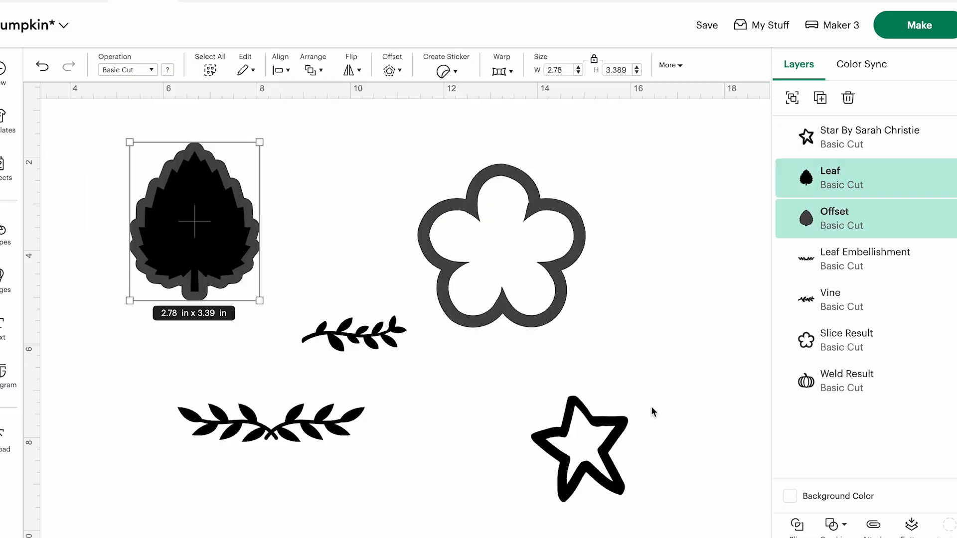
left_click(797, 525)
left_click_drag(187, 225, 363, 225)
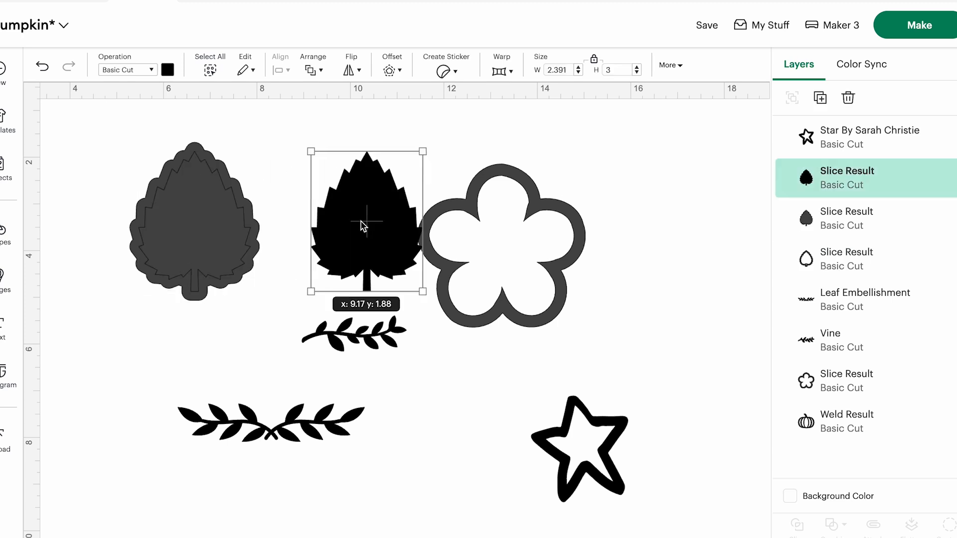
key("Delete")
left_click(179, 218)
key("Delete")
left_click_drag(279, 257, 370, 257)
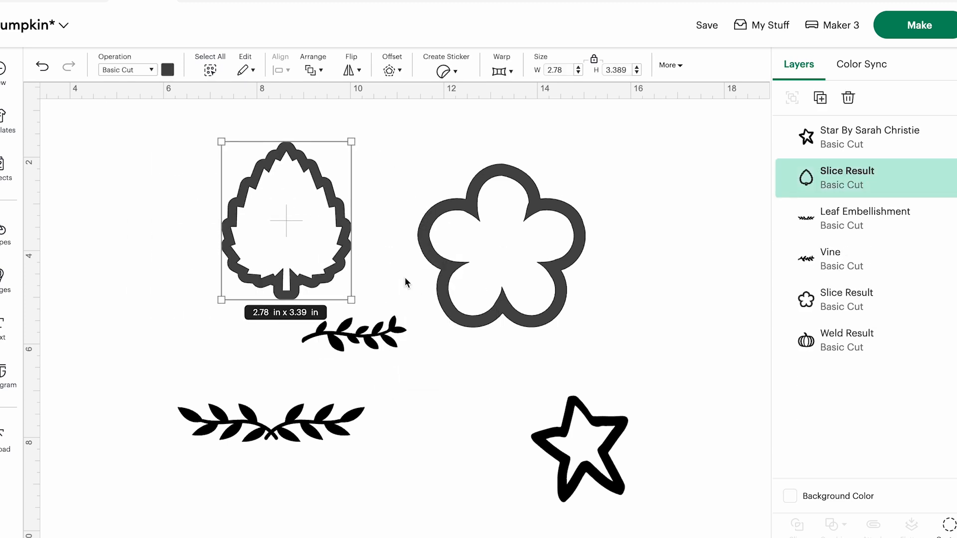
Shrink the leaf outline to about 1.65 x 2.01 in and rotate it 45 degrees.
left_click_drag(350, 298, 298, 235)
left_click_drag(259, 195, 240, 221)
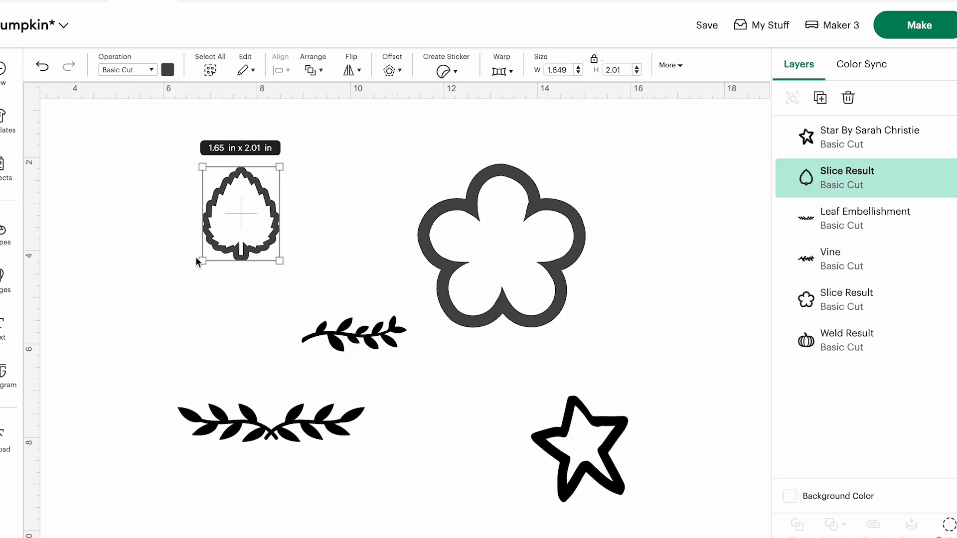
left_click(666, 62)
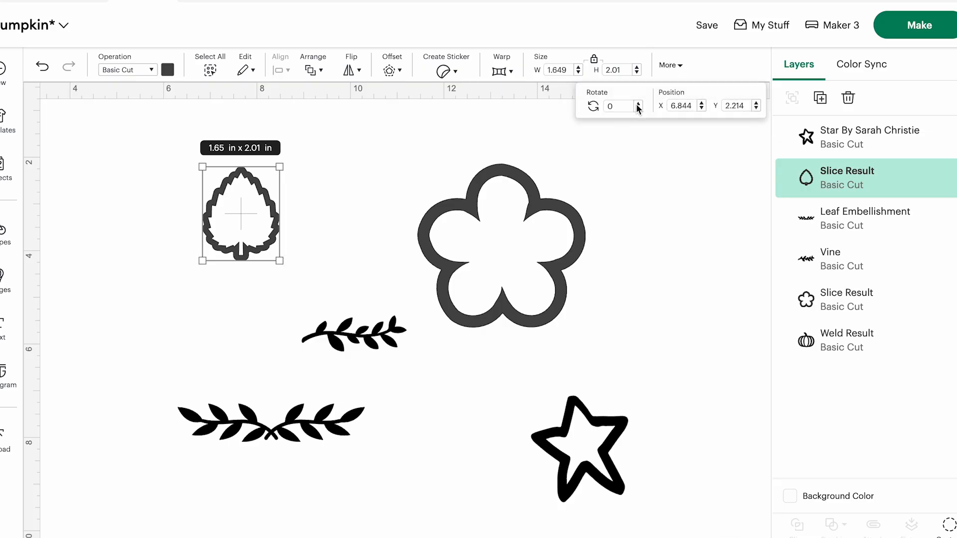
type("45")
key("Return")
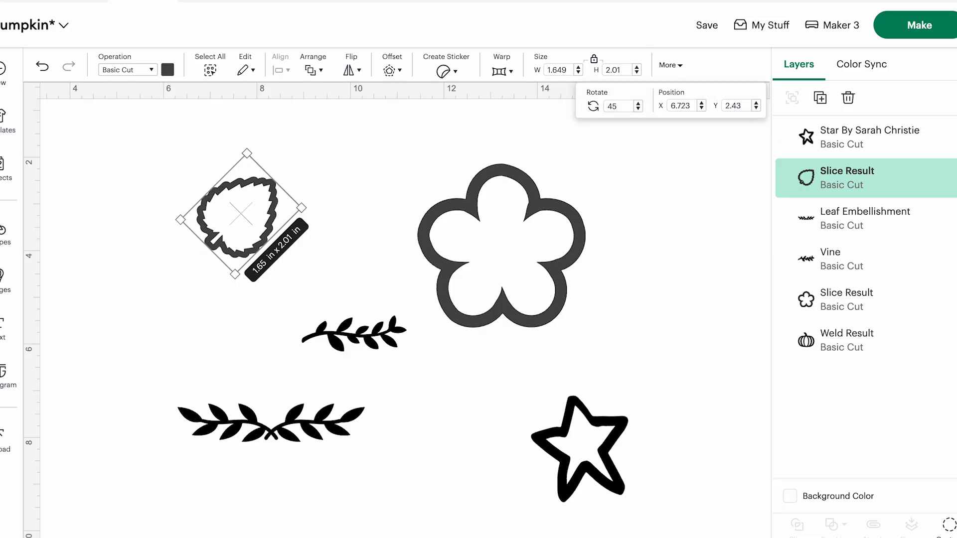
left_click(189, 250)
Shrink the flower outline beside the leaf outline and move the single vine branch directly beneath the flower.
left_click_drag(545, 254, 452, 229)
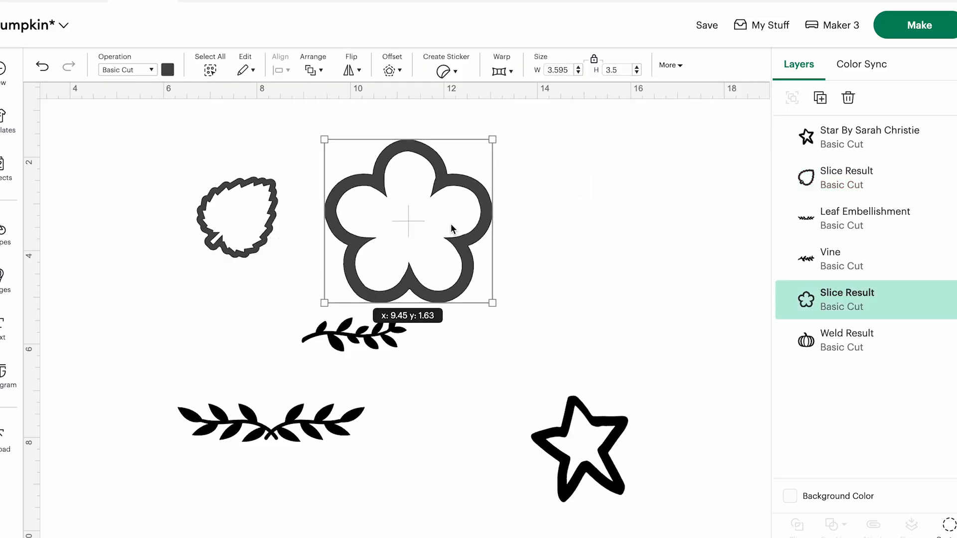
left_click_drag(494, 301, 390, 205)
left_click(359, 334)
left_click_drag(359, 333, 349, 239)
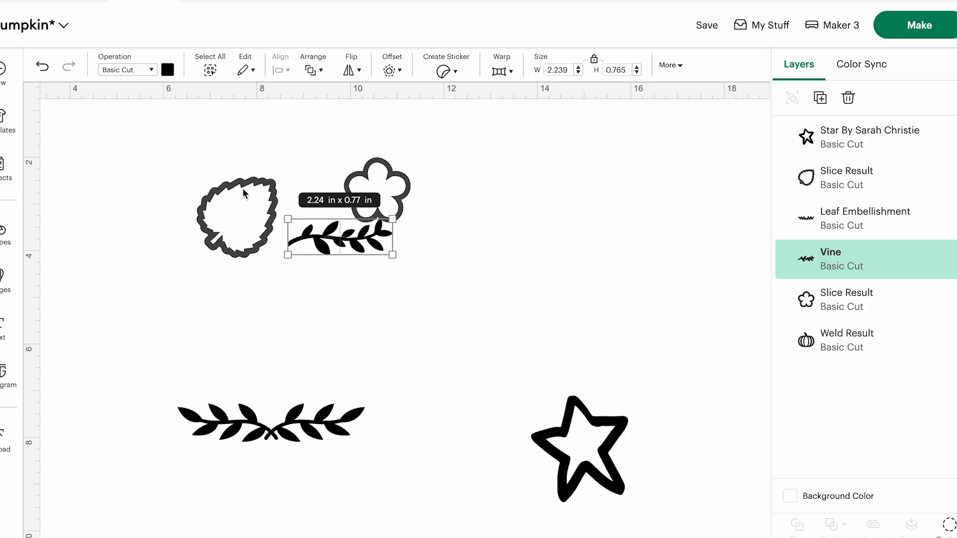
Place a reduced leaf outline below the vine's left end and shrink the star to about 1.28 x 1.4 in beside the flower.
left_click(238, 207)
left_click_drag(238, 206, 281, 272)
left_click_drag(278, 343, 270, 280)
left_click_drag(573, 448, 263, 167)
left_click_drag(318, 219, 279, 177)
left_click_drag(259, 142, 302, 197)
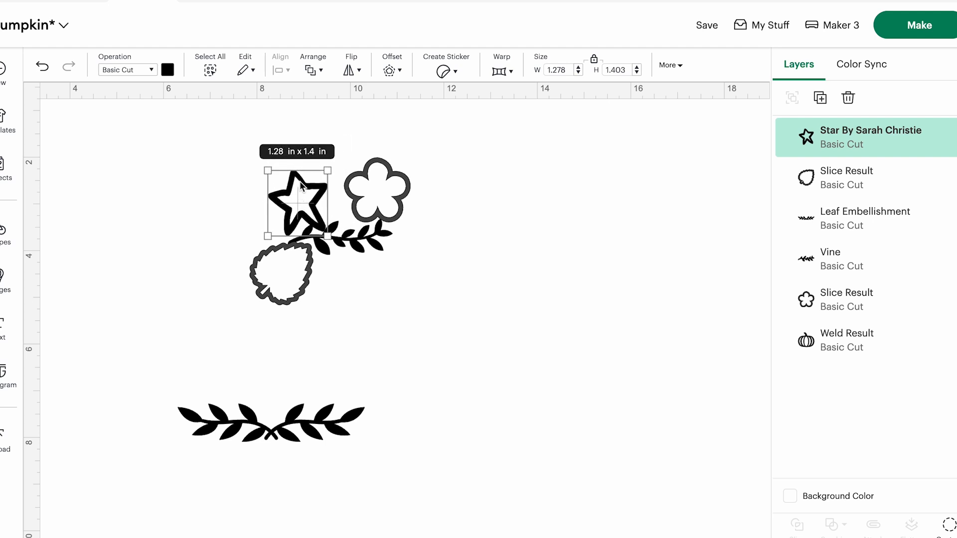
Nudge the flower onto the vine, duplicate the star, leaf, vine and flower cluster, and place the copy below and slightly to the right.
left_click(371, 175)
left_click_drag(371, 174, 370, 176)
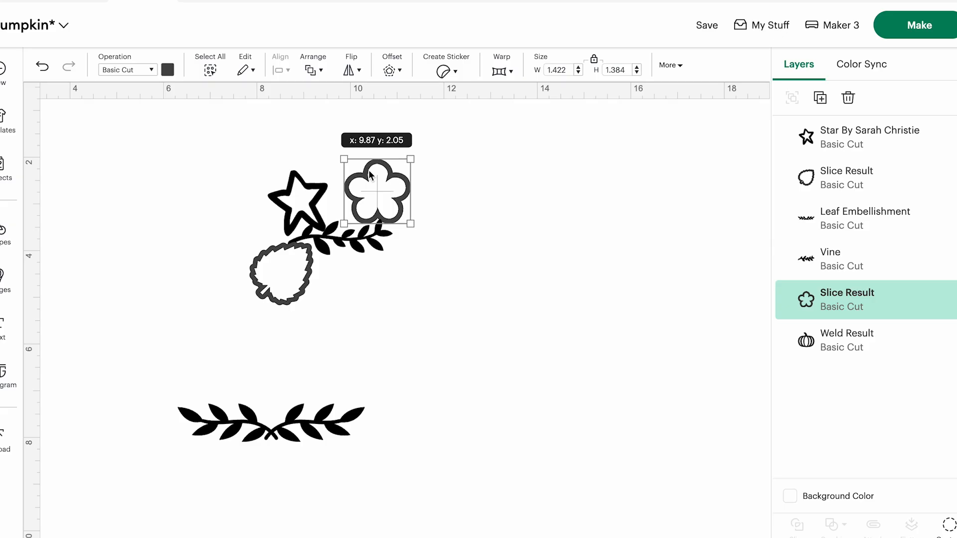
left_click(493, 177)
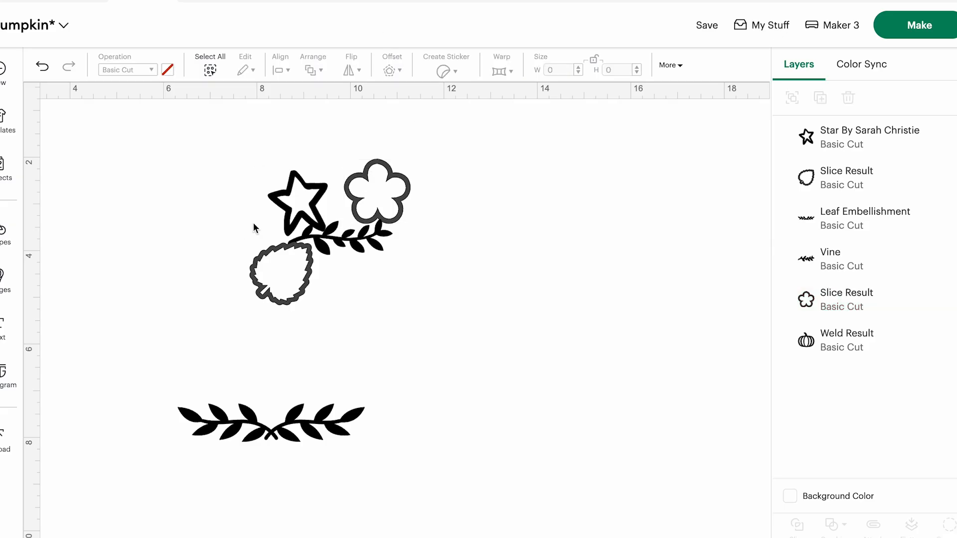
left_click_drag(218, 164, 501, 305)
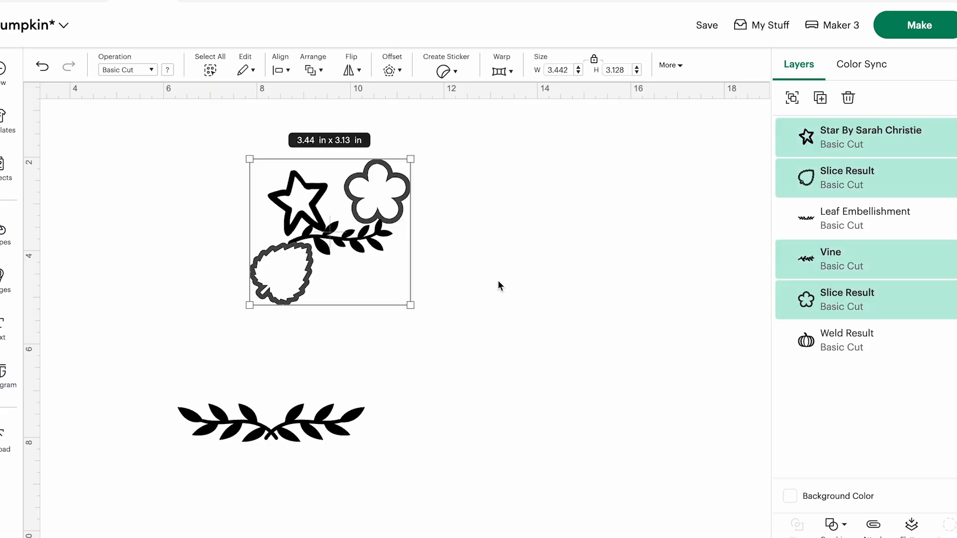
left_click(824, 98)
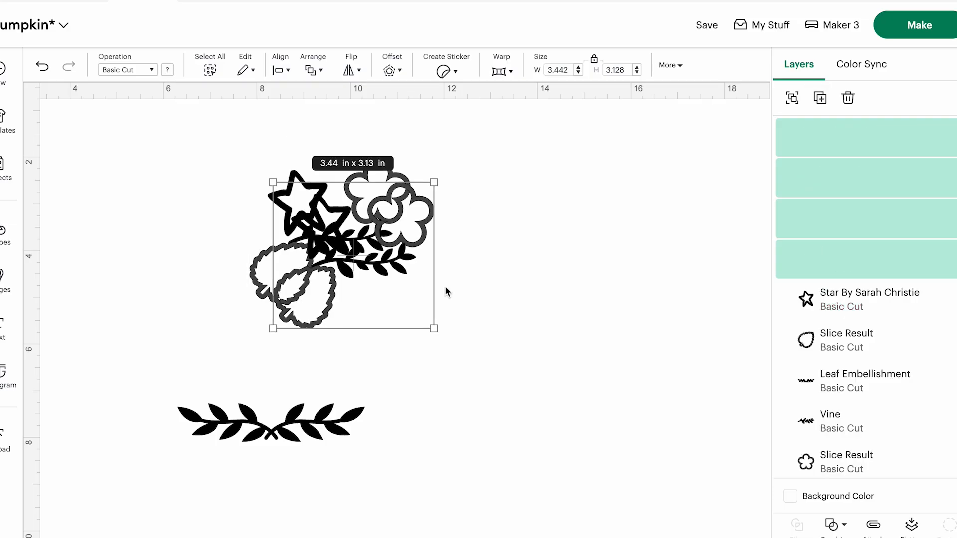
left_click_drag(328, 238, 345, 294)
left_click_drag(255, 408, 337, 537)
Duplicate both motif clusters together and place the copies up and to the right of the originals.
left_click_drag(192, 154, 571, 397)
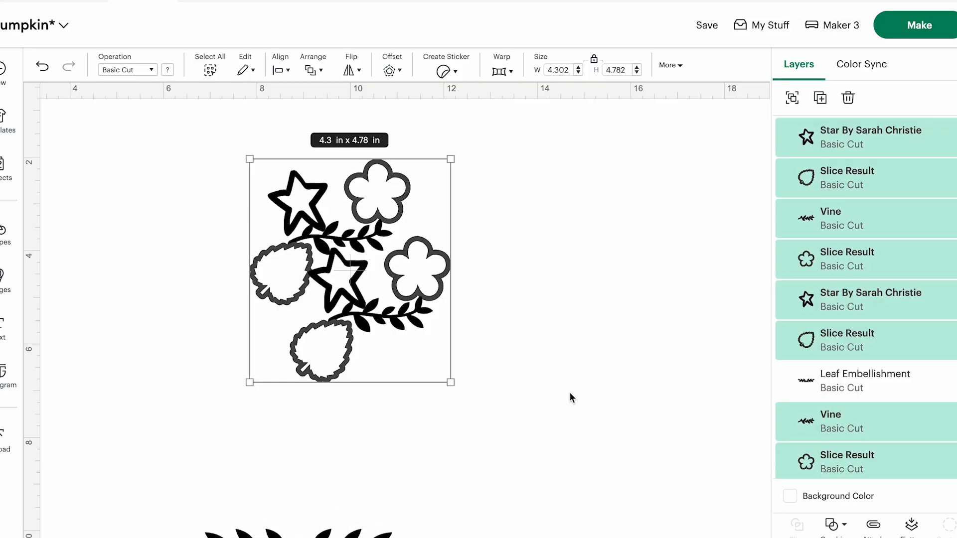
left_click(820, 97)
left_click_drag(372, 316, 549, 206)
scroll(548, 206, "up", 1)
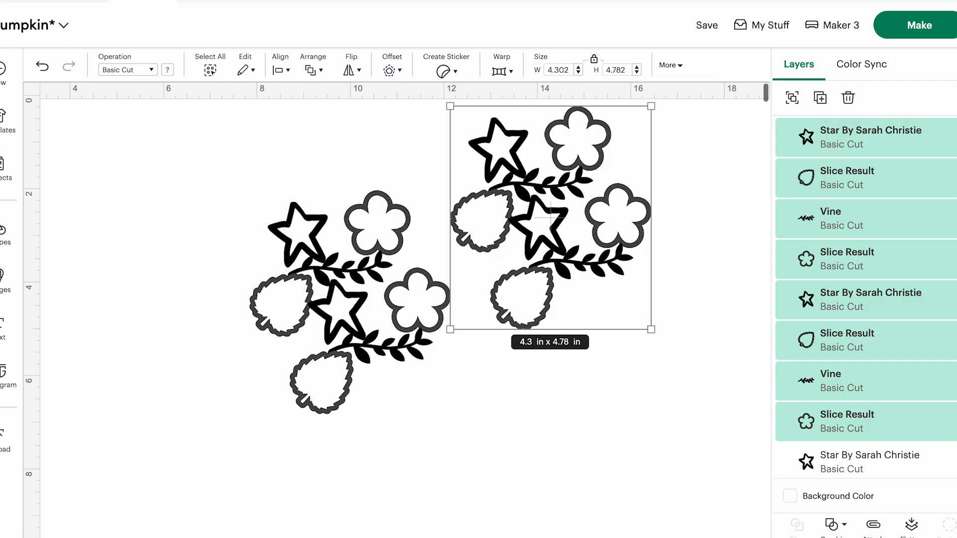
left_click(511, 456)
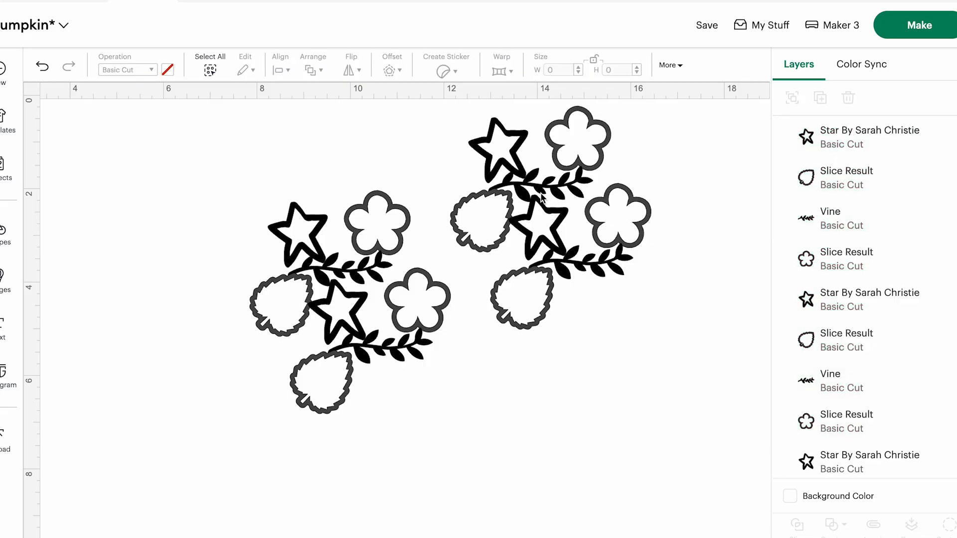
Bridge the gaps between the clusters with two vine copies, enlarging the upper one to about 2.29 x 0.78 in.
left_click(543, 186)
left_click(823, 99)
left_click_drag(562, 207, 438, 258)
left_click_drag(492, 242, 452, 180)
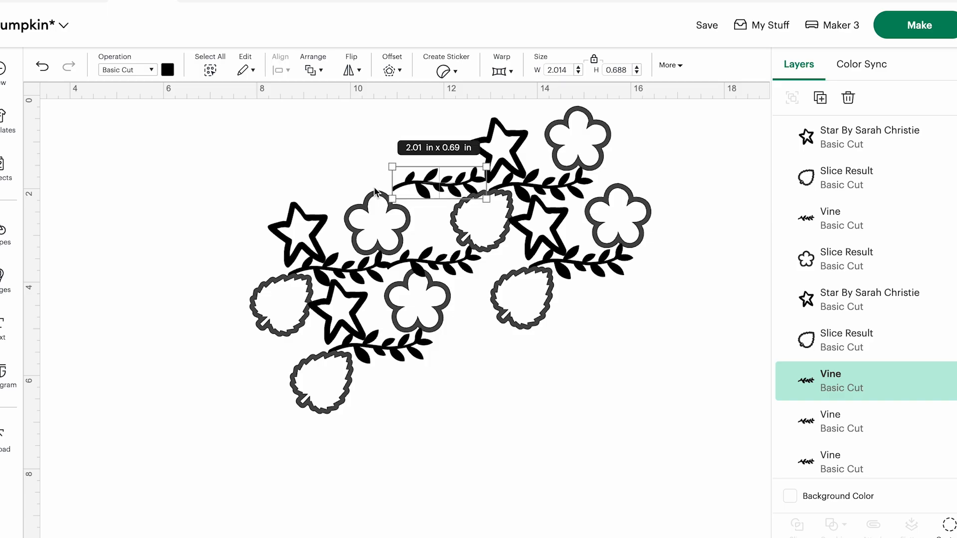
left_click_drag(392, 167, 421, 178)
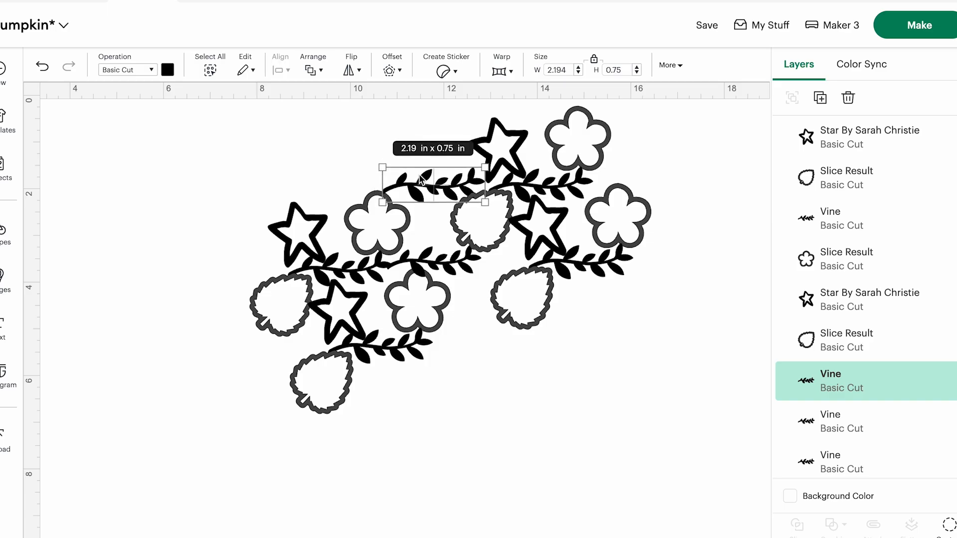
left_click_drag(489, 168, 487, 165)
left_click_drag(494, 202, 491, 200)
Set aside spare copies of the vine, star, flower outline and leaf outline in a column left of the arrangement.
left_click(820, 98)
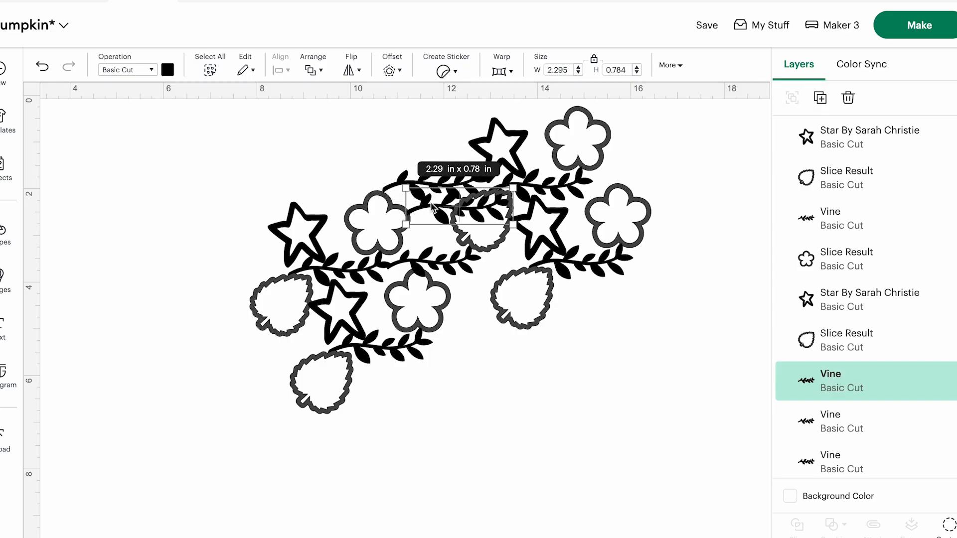
left_click_drag(429, 203, 77, 127)
left_click(278, 223)
left_click(820, 97)
left_click_drag(322, 254, 81, 194)
left_click(379, 224)
left_click(820, 98)
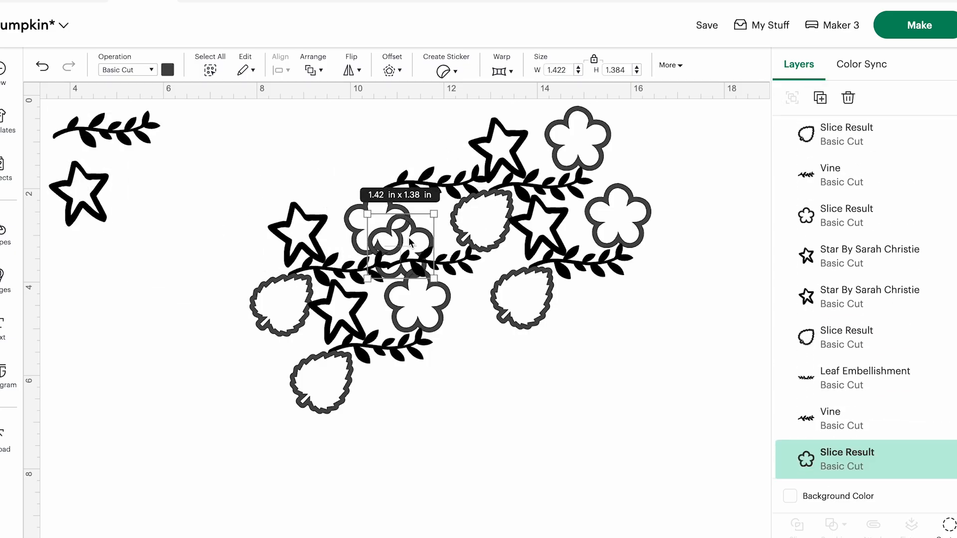
left_click_drag(374, 235, 109, 314)
left_click(321, 385)
left_click(820, 98)
left_click_drag(349, 399, 84, 419)
Duplicate the spare star, shrink the copy to about 0.92 x 1.01 in and keep it beside the larger spare star.
left_click(79, 194)
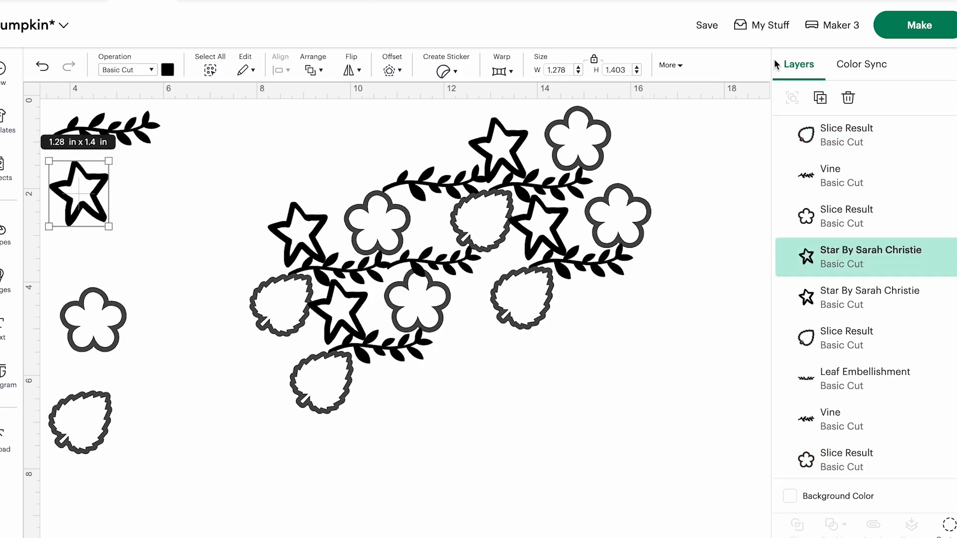
left_click(820, 98)
left_click_drag(134, 247, 463, 313)
left_click_drag(477, 323, 103, 210)
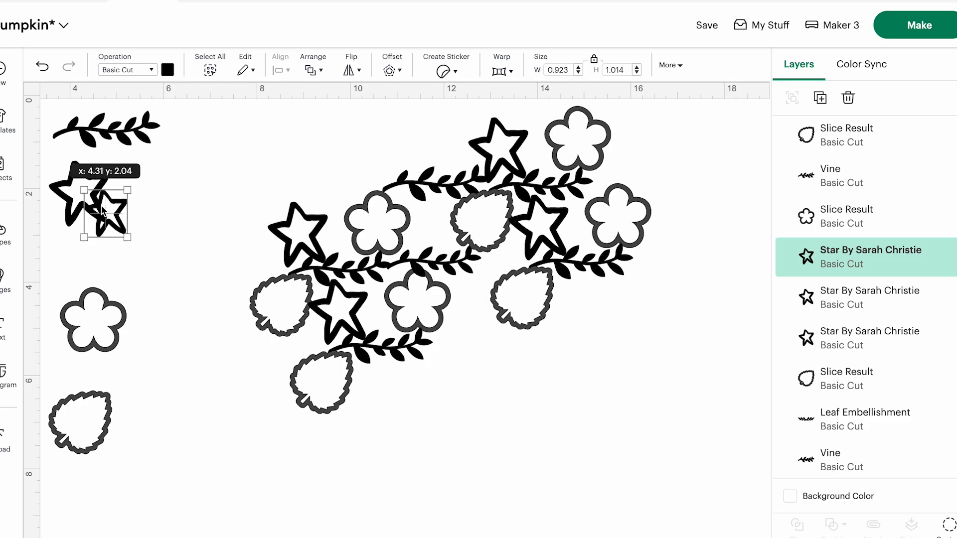
Shrink the leaf embellishment to about 3.06 x 0.62 in, rotate it 45 degrees and place it in the arrangement's lower right gap.
left_click_drag(199, 537, 492, 380)
left_click_drag(591, 393, 549, 384)
left_click_drag(458, 377, 479, 435)
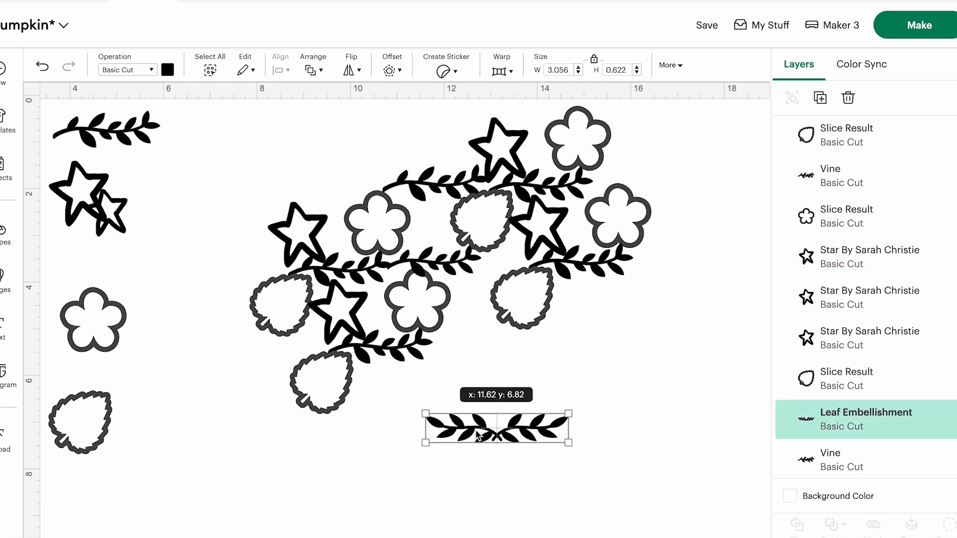
left_click(673, 65)
type("45")
key("Return")
left_click_drag(498, 433, 501, 333)
Shrink the spare flower to about 0.82 x 0.8 in, duplicate it and make the copy solid with Contour.
left_click(341, 184)
mouse_move(371, 214)
left_mouse_down()
mouse_move(381, 205)
mouse_move(376, 212)
left_mouse_up()
left_click(90, 351)
left_click_drag(126, 353, 431, 221)
left_click(820, 98)
left_click(949, 525)
left_click(716, 443)
left_click(94, 303)
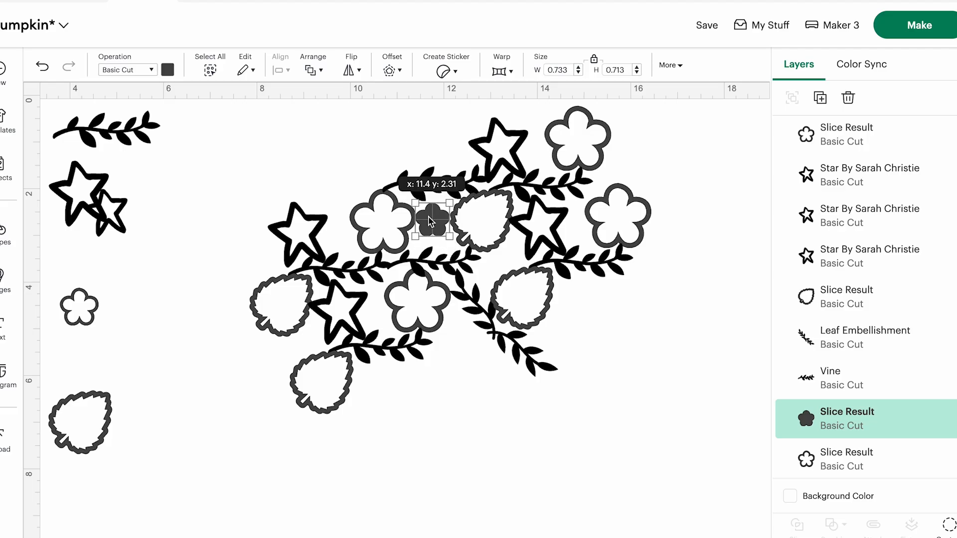
Rotate the solid flower, place copies in the gaps between the motifs and set one spare aside.
left_click(668, 64)
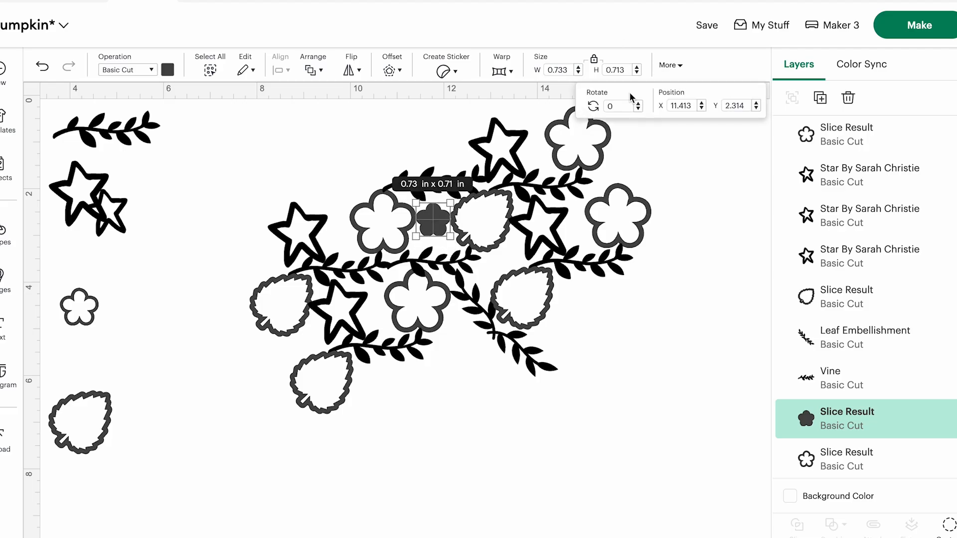
key("Return")
left_click_drag(431, 224, 509, 266)
left_click(820, 98)
left_click(820, 98)
left_click(820, 98)
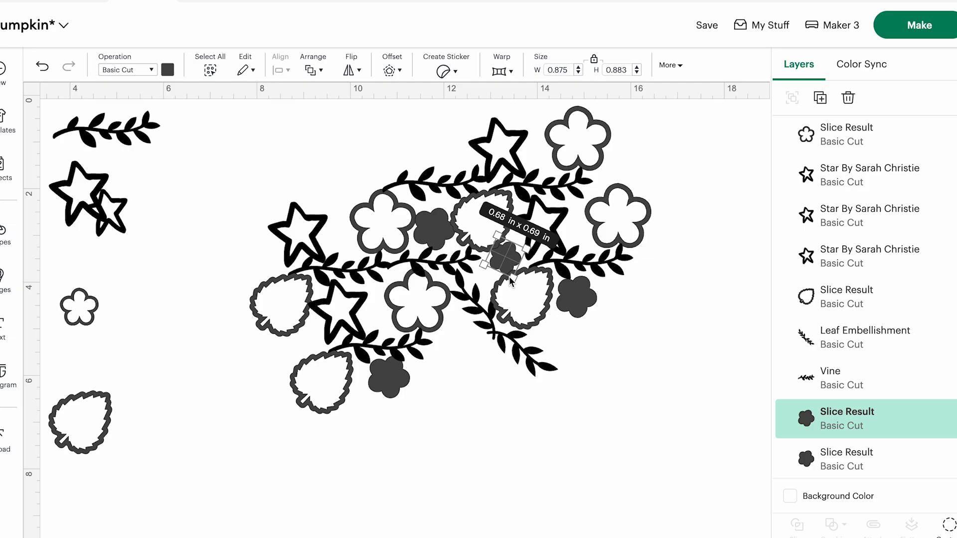
left_click(820, 97)
left_click_drag(532, 289, 86, 286)
Move the small star outline below the arrangement and turn it into a solid star with Contour.
left_click_drag(115, 215, 282, 476)
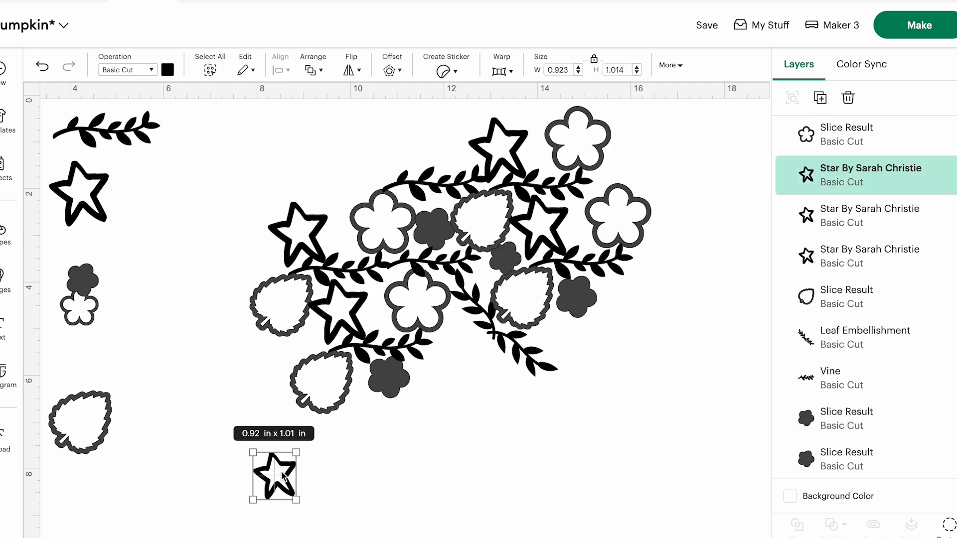
left_click(948, 530)
left_click(725, 438)
left_click(768, 47)
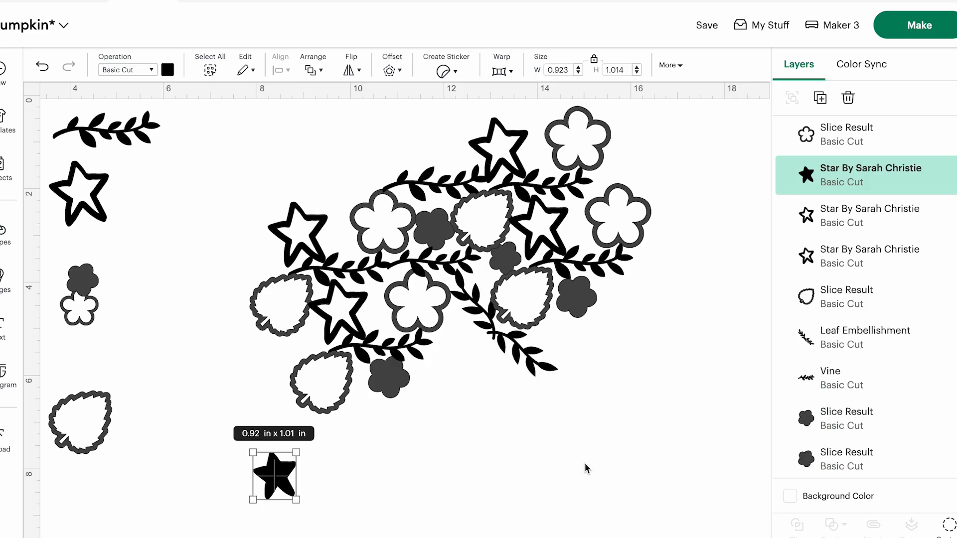
Duplicate the solid star at about 1.03 x 1.13 in, rotate it 15 degrees and place copies around the arrangement.
left_click(820, 98)
left_click_drag(325, 522, 476, 361)
left_click(671, 65)
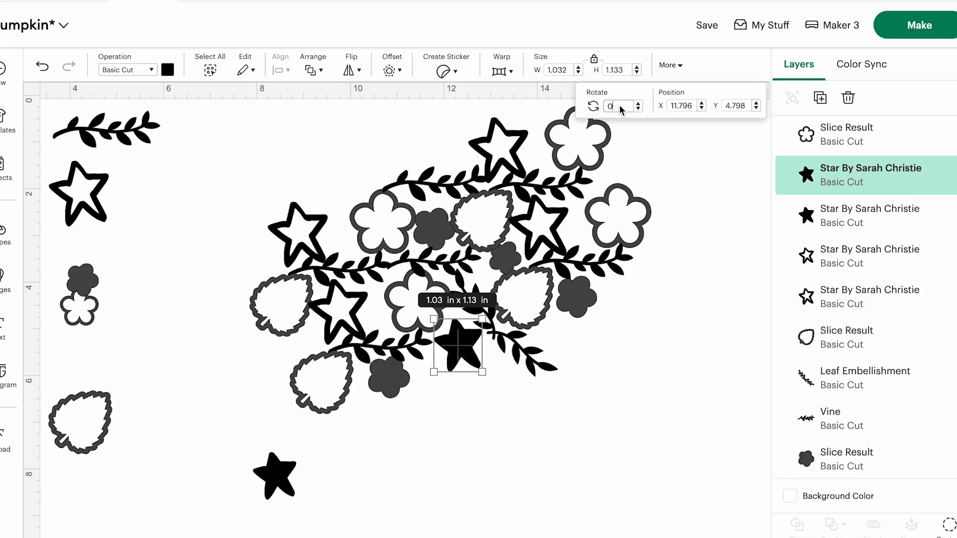
type("15")
key("Return")
left_click_drag(474, 377, 344, 209)
Set a spare copy of the leaf embellishment aside and place the small flower outline above the arrangement's lower left branch.
left_click(820, 98)
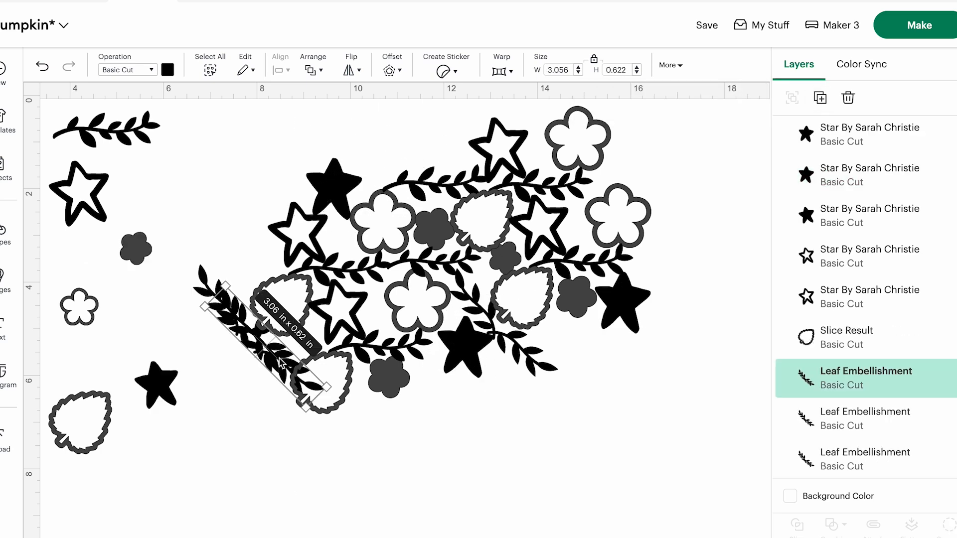
left_click_drag(290, 319, 108, 514)
left_click_drag(81, 305, 244, 282)
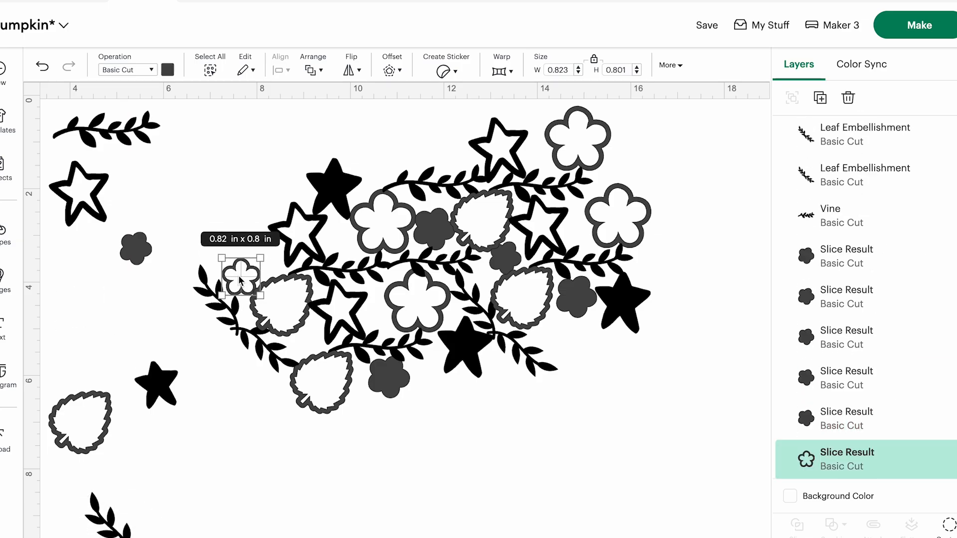
left_click_drag(177, 178, 680, 163)
left_click(243, 207)
left_click(239, 321)
Duplicate the large flower outline at the arrangement's right end and set the copy aside with the spare motifs.
left_click(618, 218)
left_click(821, 98)
left_click_drag(647, 246, 73, 275)
Weld the whole motif arrangement into one shape, including the large flower outline and solid star at its right end.
left_click_drag(214, 123, 573, 414)
left_click(847, 525)
left_click(840, 370)
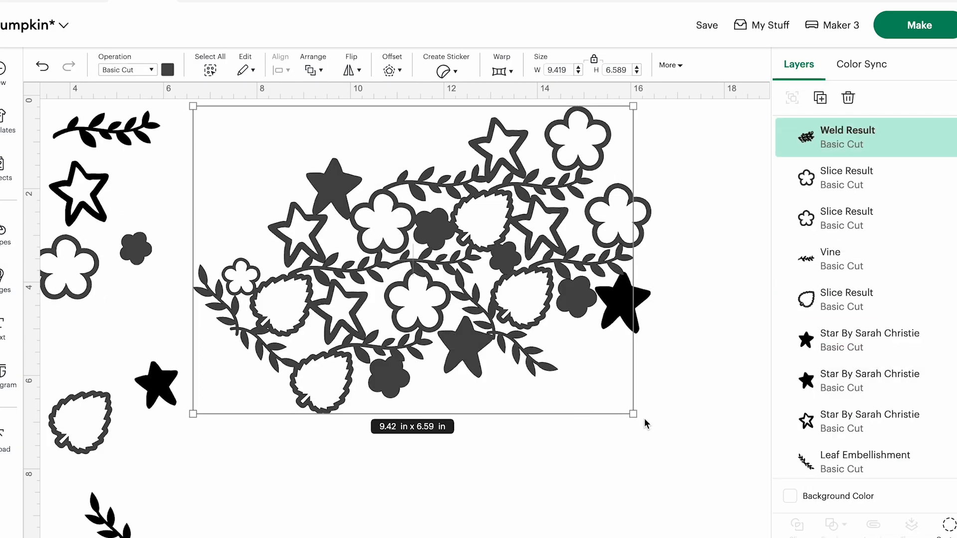
left_click(673, 460)
left_click_drag(673, 459, 557, 154)
left_click(843, 525)
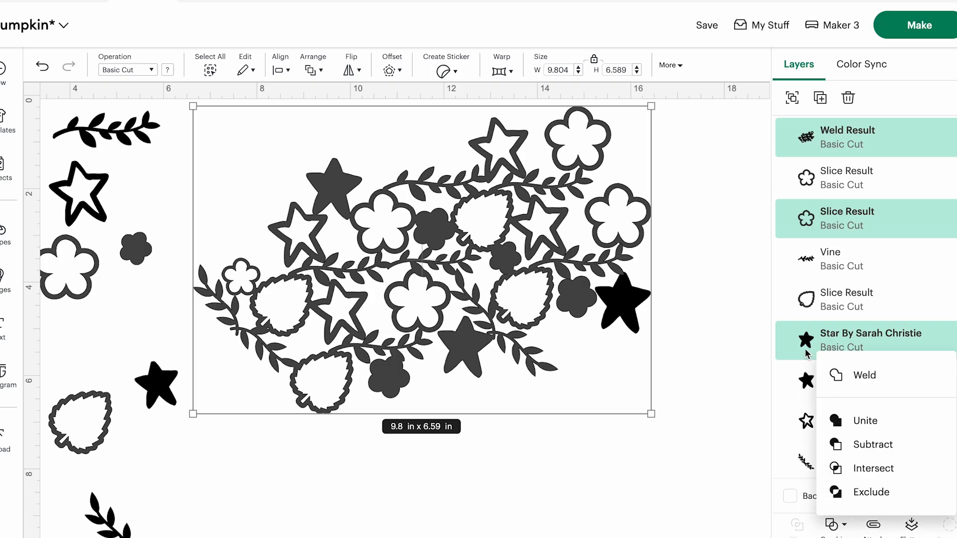
left_click(839, 374)
Undo the duplication of the welded arrangement and add a rounded-corner offset of 0.009 in around the original.
left_click(820, 98)
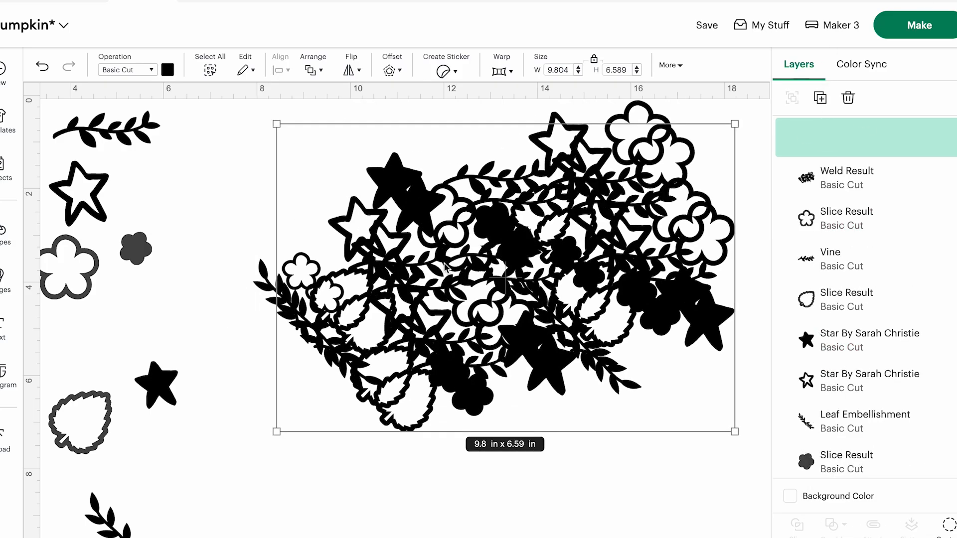
key("ctrl+z")
left_click(398, 71)
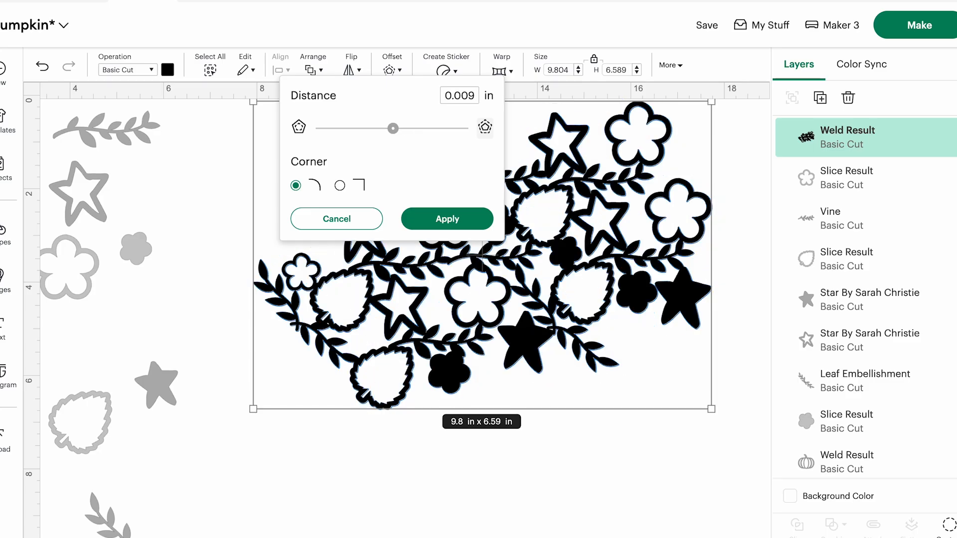
left_click(449, 221)
Separate the welded arrangement from its offset and delete it, keeping only the offset version.
left_click(432, 530)
left_click_drag(675, 457, 317, 68)
left_click(711, 500)
left_click_drag(503, 261, 558, 499)
key("Delete")
left_click(559, 253)
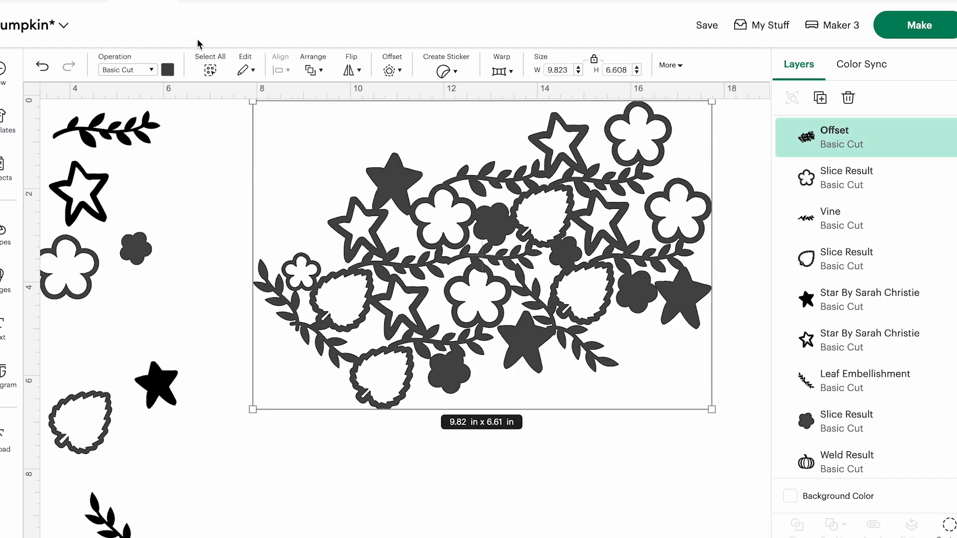
Recolor the offset arrangement black, duplicate it and fit the copy against its lower right side.
left_click(168, 69)
left_click(181, 129)
left_click(820, 98)
left_click_drag(530, 448, 485, 537)
left_click_drag(494, 496, 582, 456)
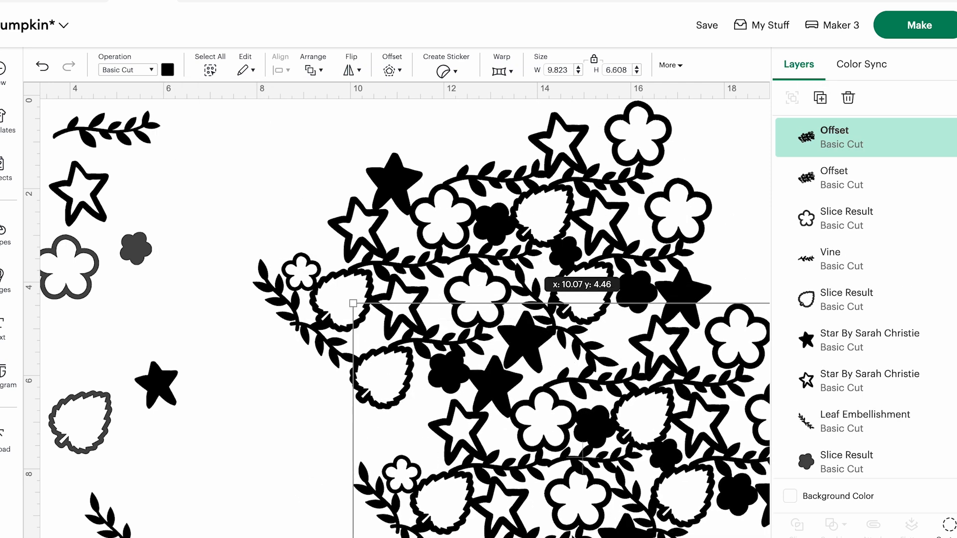
Move the spare solid flower lower, then shrink the spare flower outline to about 0.9 x 0.88 in and place it between the arrangements.
scroll(309, 401, "down", 1)
scroll(309, 400, "right", 1)
left_click_drag(96, 208, 83, 476)
scroll(82, 476, "left", 1)
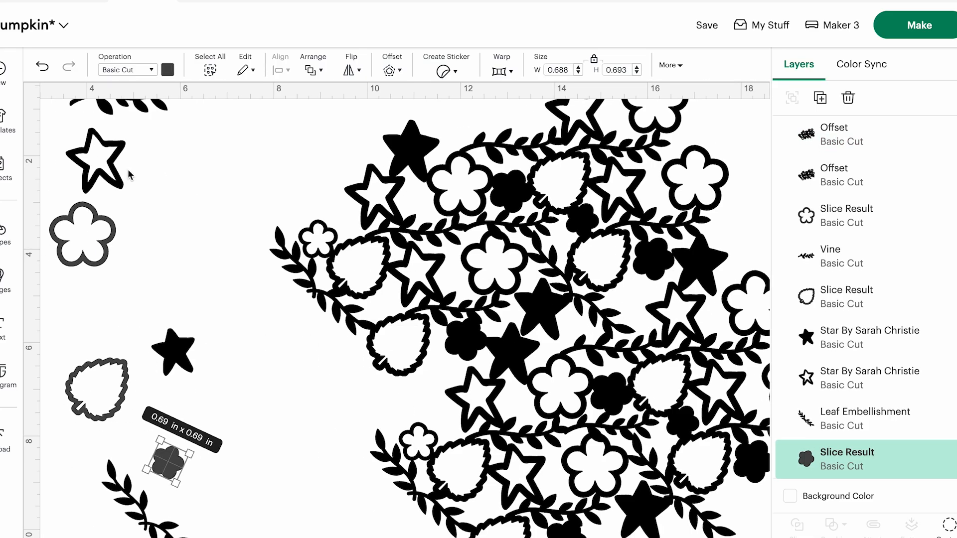
scroll(128, 174, "up", 1)
left_click(82, 251)
left_click_drag(113, 288, 100, 270)
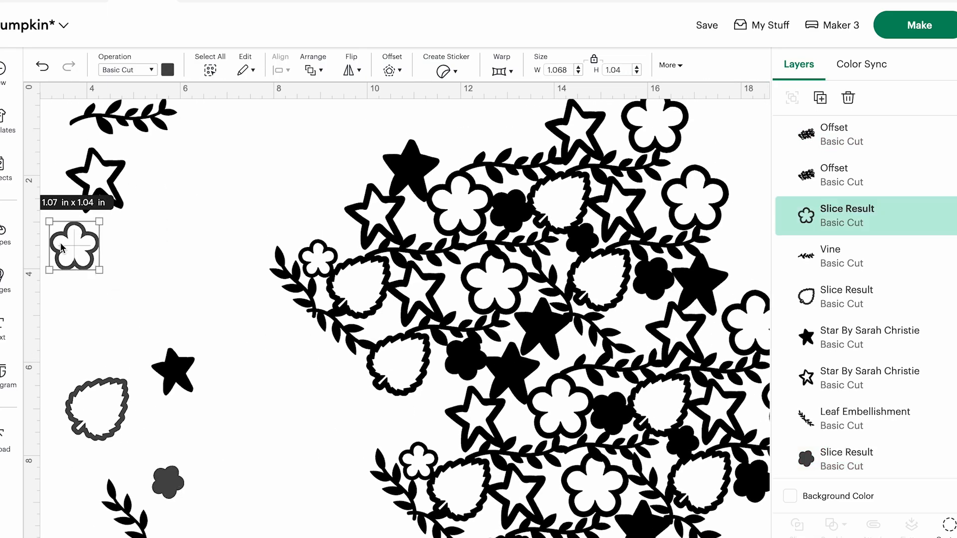
left_click_drag(64, 242, 631, 306)
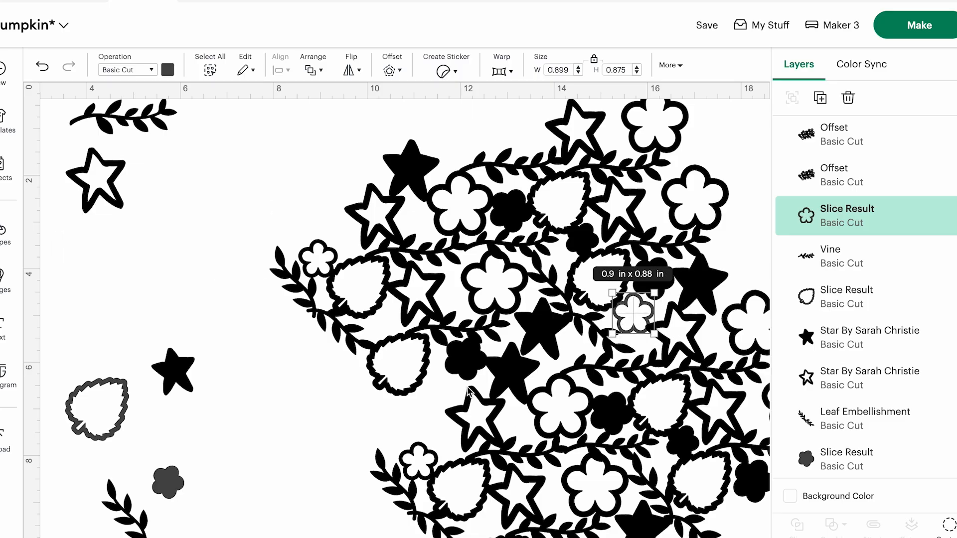
Fill the left gap between the two arrangements with a copy of the small flower outline and the spare leaf embellishment.
left_click(172, 370)
left_click_drag(89, 424, 105, 420)
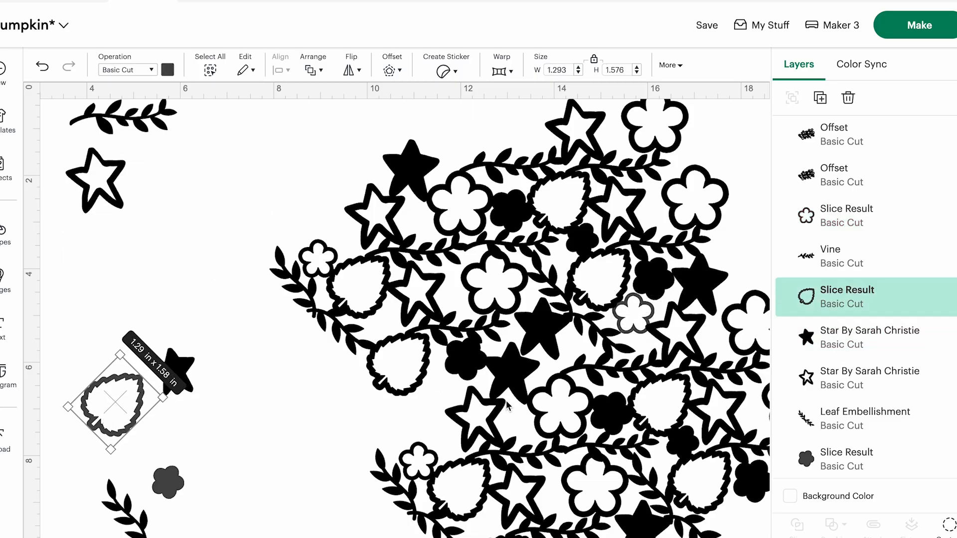
left_click(847, 134)
left_click(820, 220)
left_click(820, 97)
left_click_drag(645, 342, 438, 404)
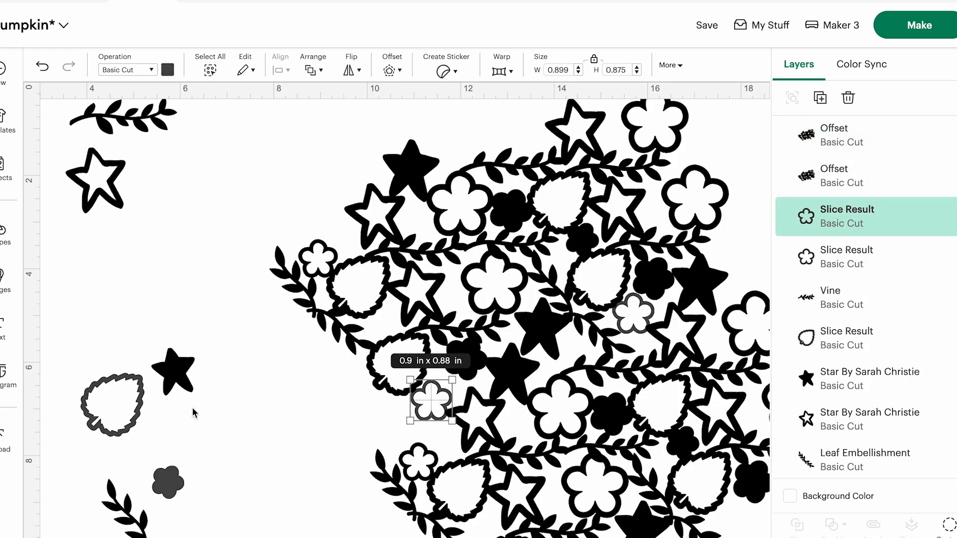
left_click_drag(122, 503, 356, 393)
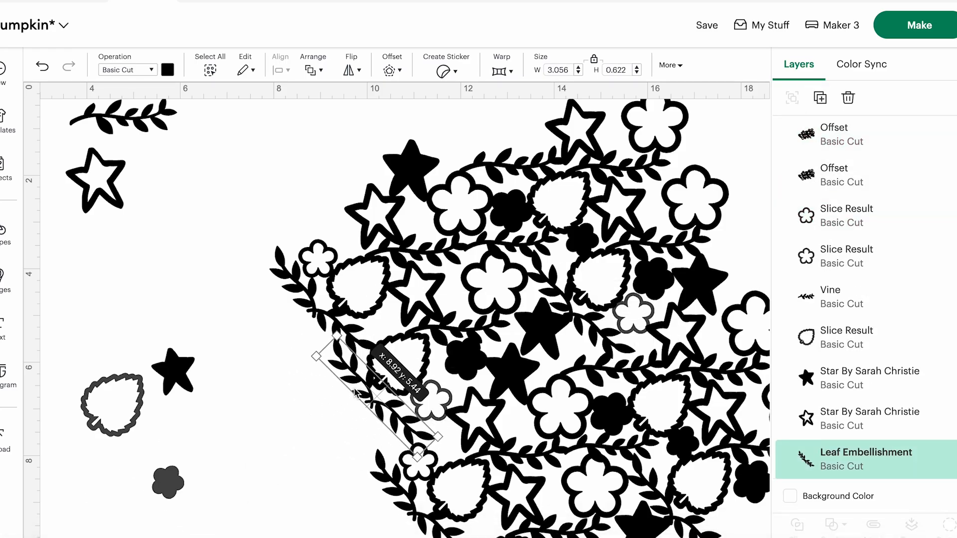
Place the leaf embellishment along the arrangement's upper right edge and duplicate it, keeping a copy with the spare motifs.
scroll(223, 432, "right", 2)
left_click_drag(314, 389, 698, 267)
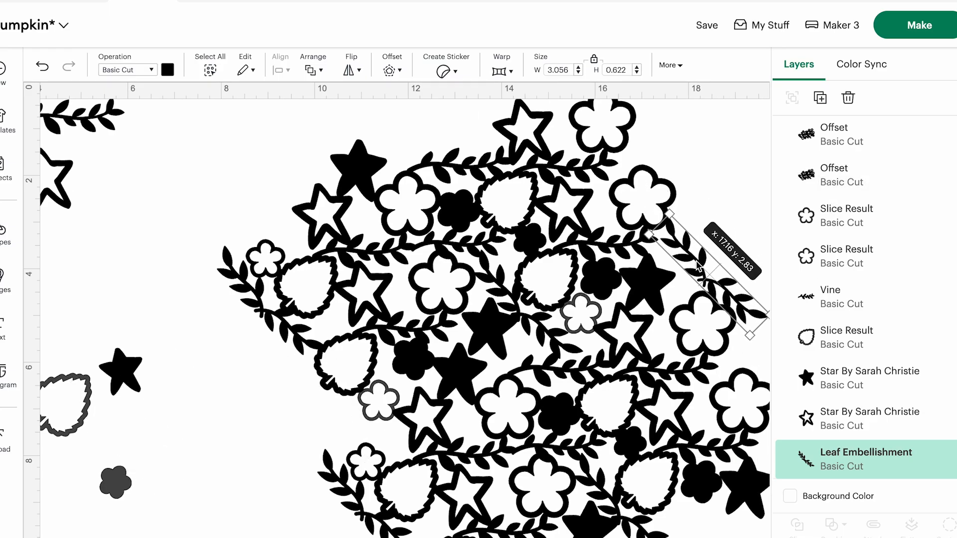
left_click(821, 98)
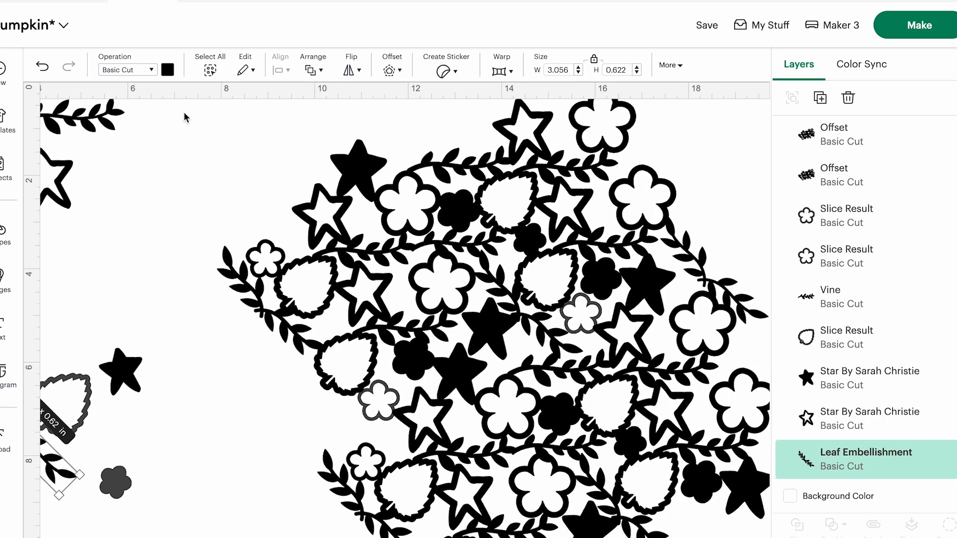
Weld the whole arrangement into one shape, then shrink it to about 8.93 x 8.17 in and shift it right.
left_click_drag(185, 123, 757, 535)
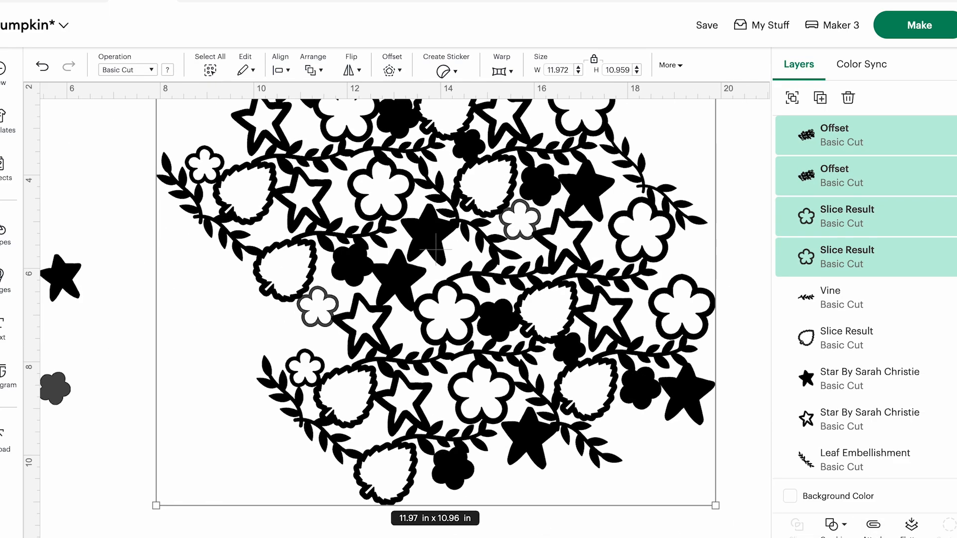
left_click(831, 525)
left_click(854, 374)
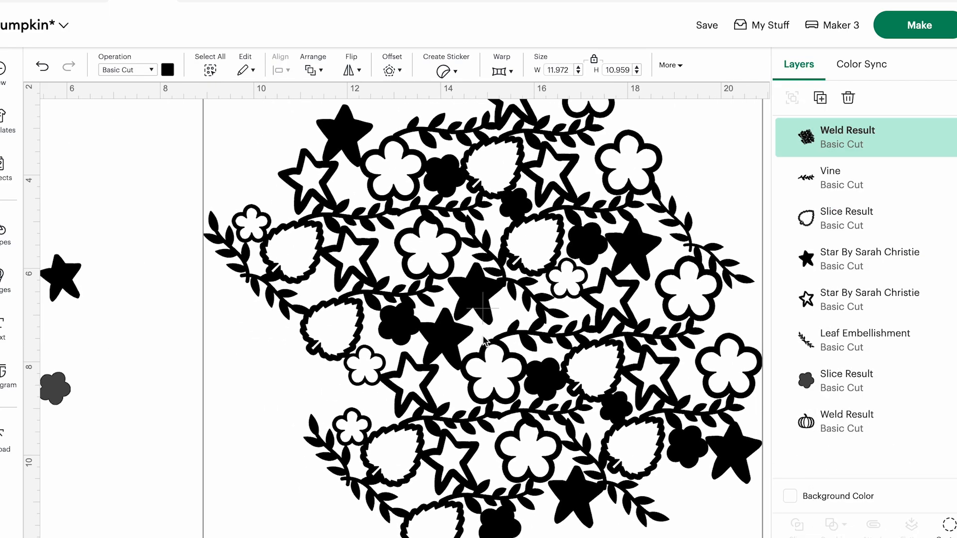
left_click_drag(681, 537, 539, 390)
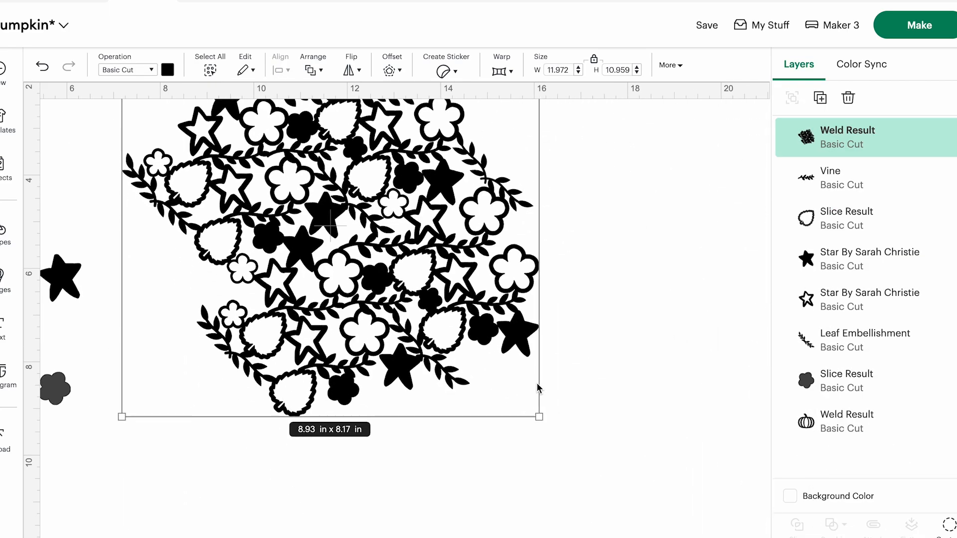
left_click_drag(459, 239, 626, 298)
Try extending the pattern by fitting a duplicate of the welded arrangement against its left side, and delete the copy.
left_click(820, 98)
left_click_drag(480, 299, 32, 537)
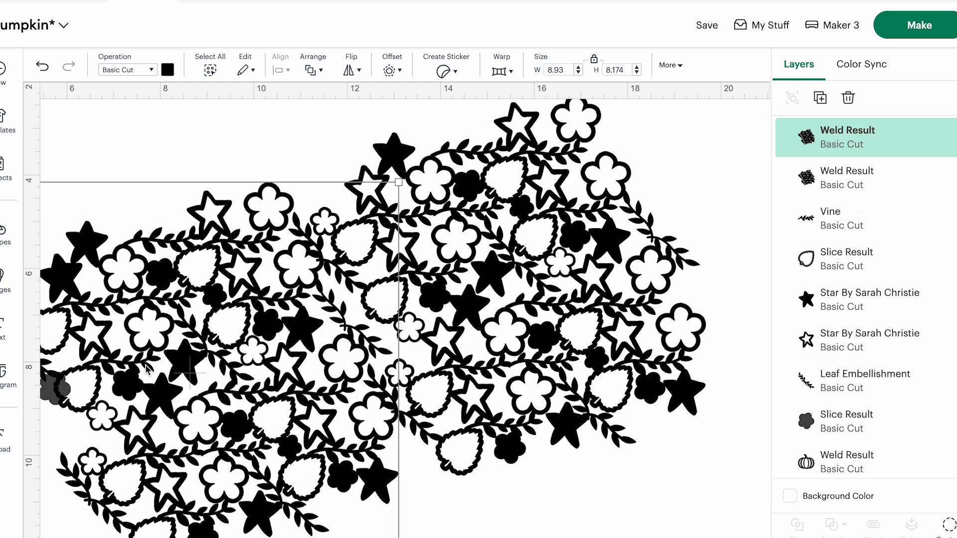
left_click(424, 350)
left_click_drag(436, 334, 354, 322)
left_click_drag(621, 474, 654, 467)
left_click(112, 480)
key("Delete")
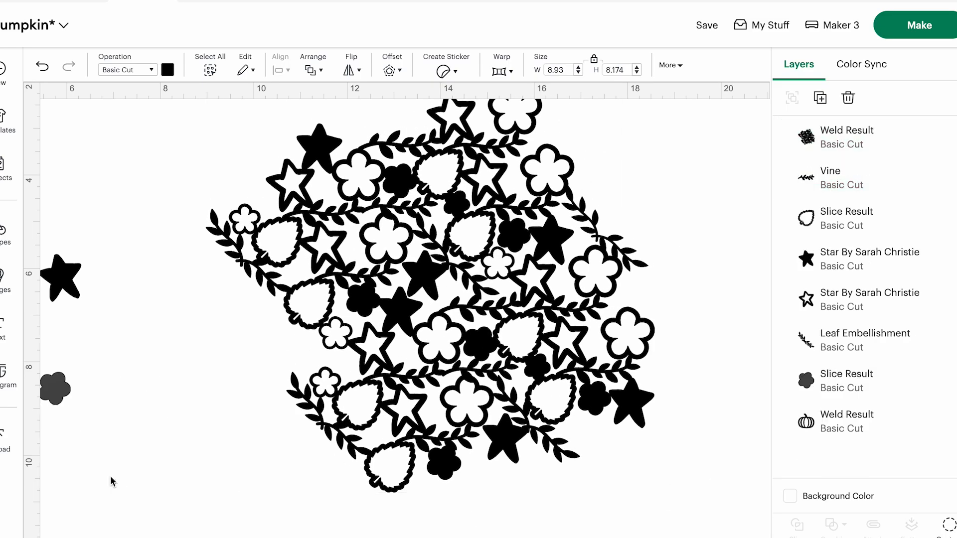
Select all the spare motifs together and move them farther left, away from the welded arrangement.
scroll(286, 381, "right", 5)
scroll(286, 381, "left", 10)
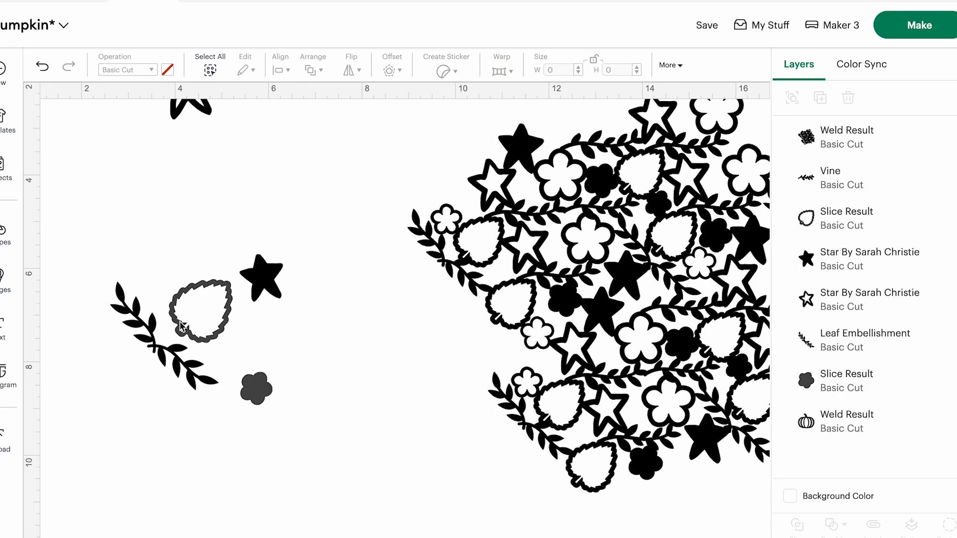
left_click_drag(318, 463, 147, 85)
left_click_drag(229, 283, 39, 241)
Shift the welded arrangement left and enlarge it to about 11.08 x 10.14 in.
scroll(360, 342, "right", 1)
scroll(361, 345, "down", 1)
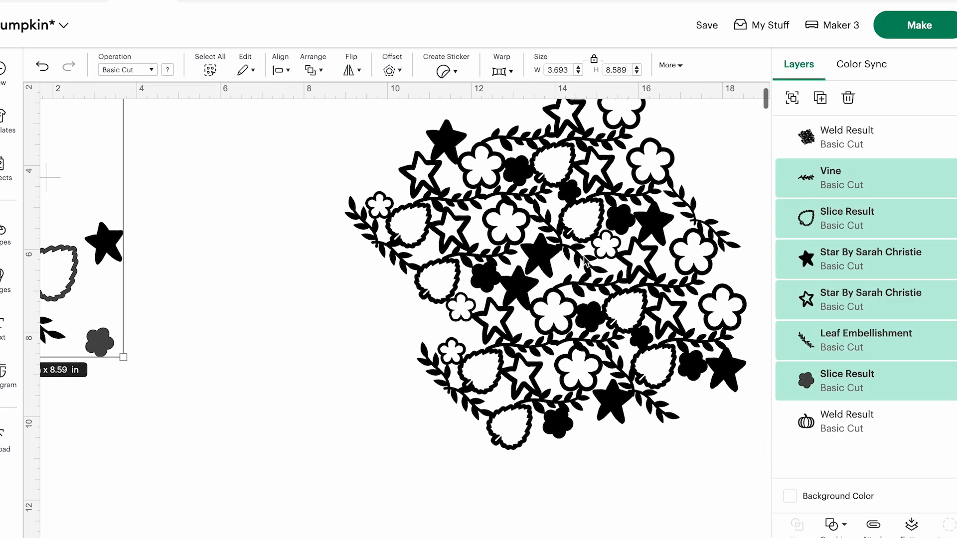
left_click_drag(585, 260, 446, 260)
left_click_drag(610, 451, 671, 502)
Bring the pumpkin outline over from the far right of the canvas and lay it on top of the welded arrangement.
scroll(672, 502, "right", 10)
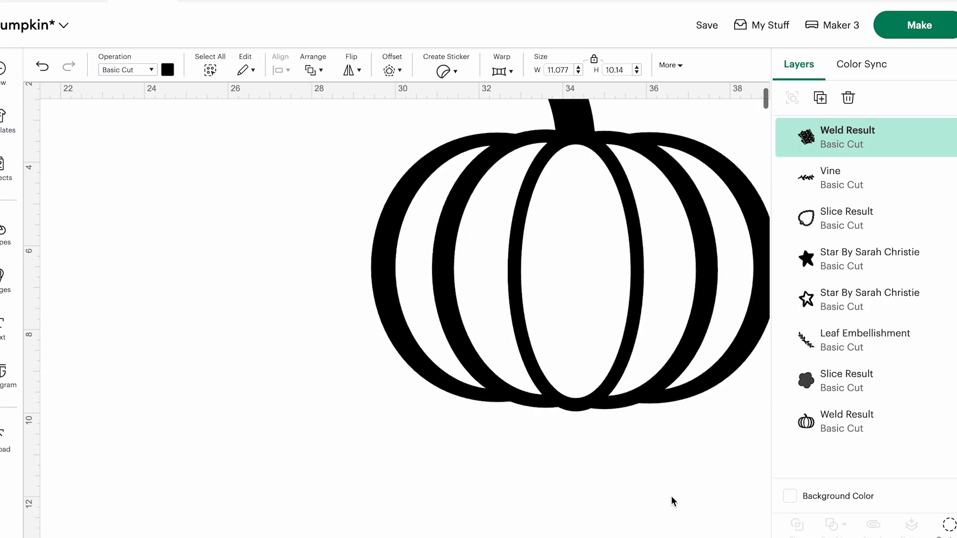
left_click_drag(602, 276, 0, 347)
scroll(458, 372, "left", 15)
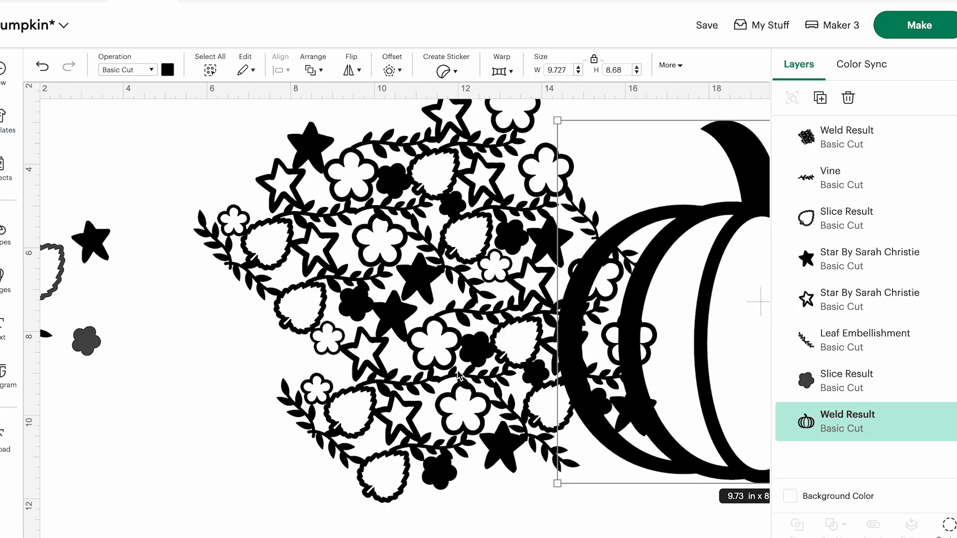
scroll(459, 375, "right", 5)
left_click_drag(560, 354, 255, 312)
Rotate the welded arrangement behind the pumpkin by 45 degrees.
left_click(263, 497)
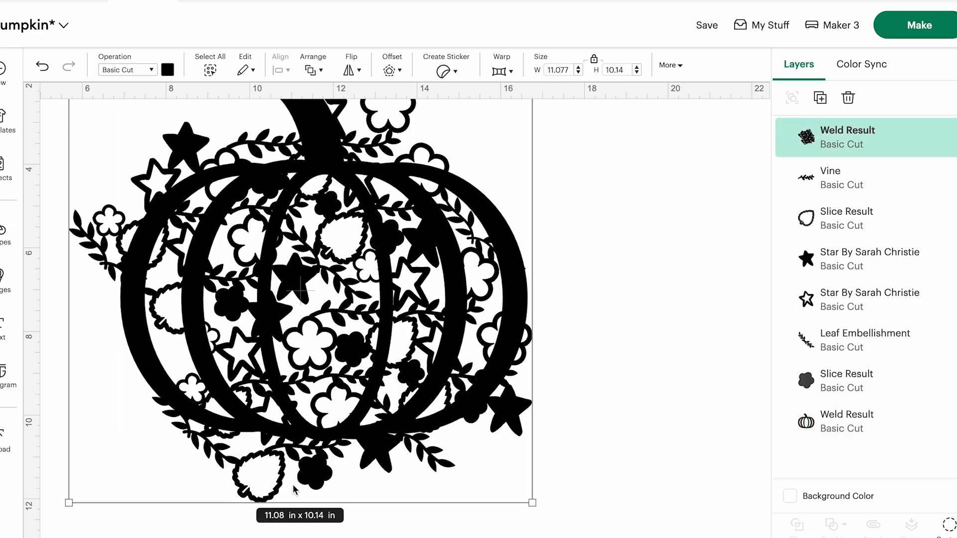
scroll(662, 177, "up", 3)
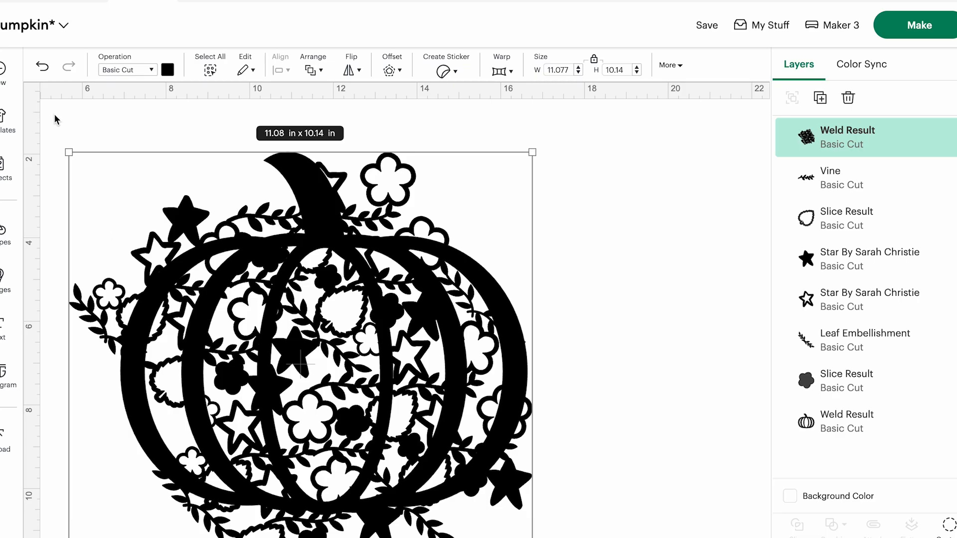
left_click(672, 66)
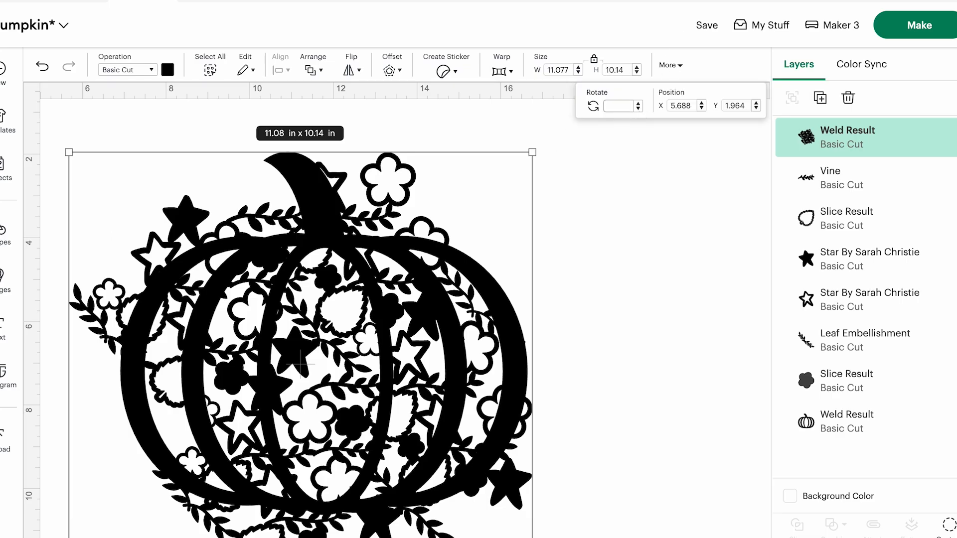
type("45")
key("Return")
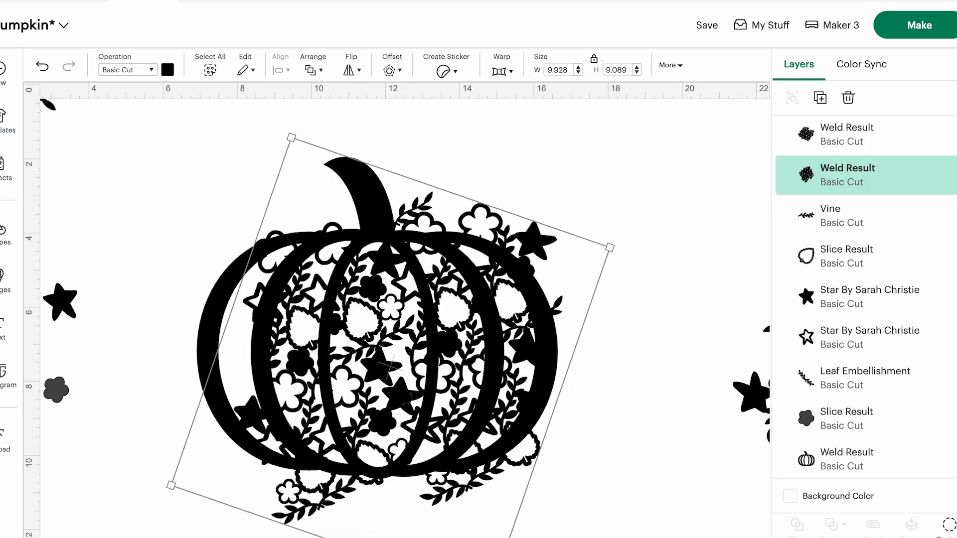
Turn the arrangement further and reposition it so its motifs fill the sections of the pumpkin outline.
left_click_drag(408, 399, 486, 320)
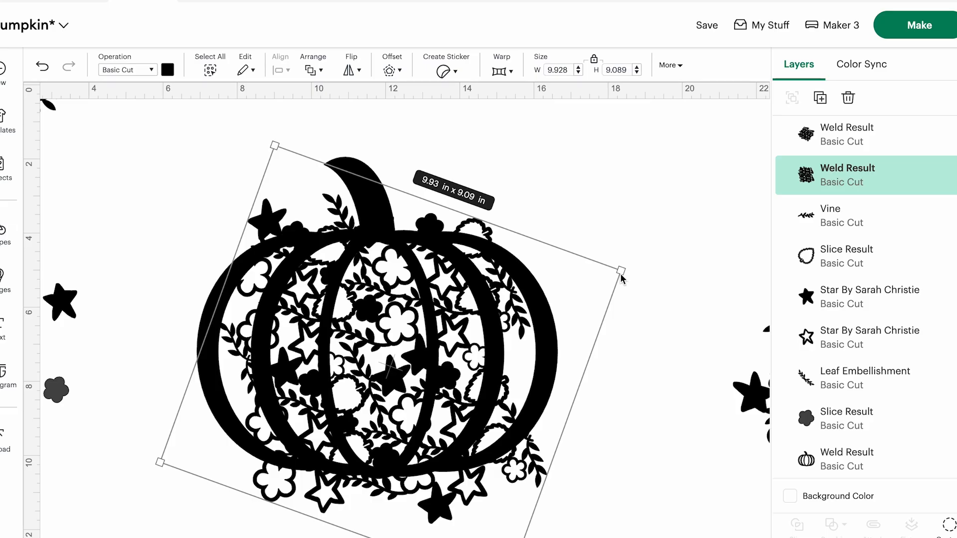
left_click_drag(586, 306, 583, 327)
left_click(152, 138)
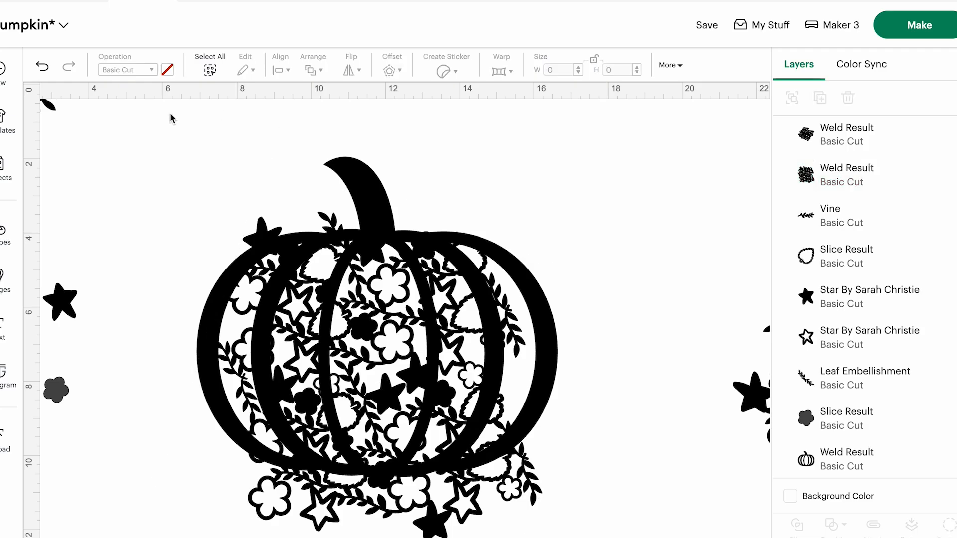
left_click_drag(169, 114, 575, 535)
left_click(608, 158)
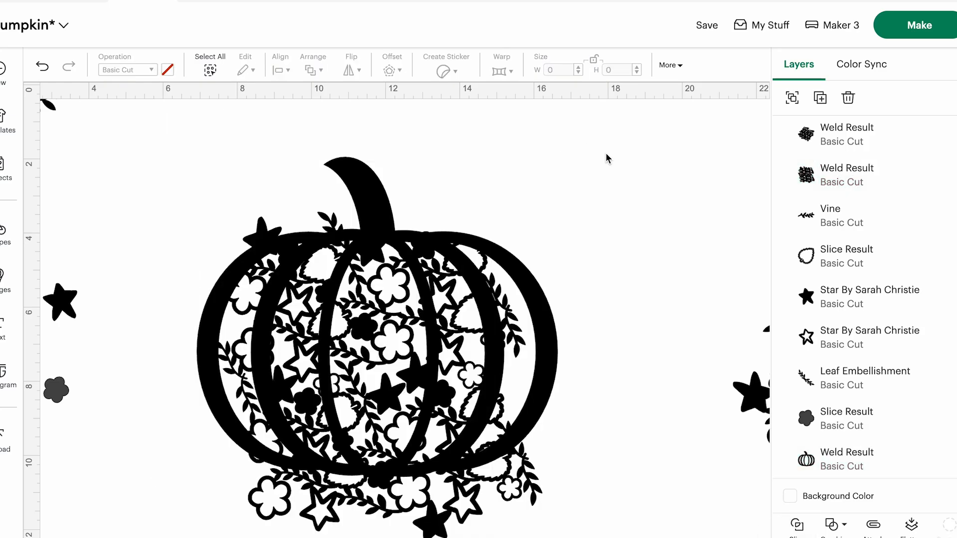
Duplicate the pumpkin outline and set the copy aside to the right of the design.
left_click(378, 175)
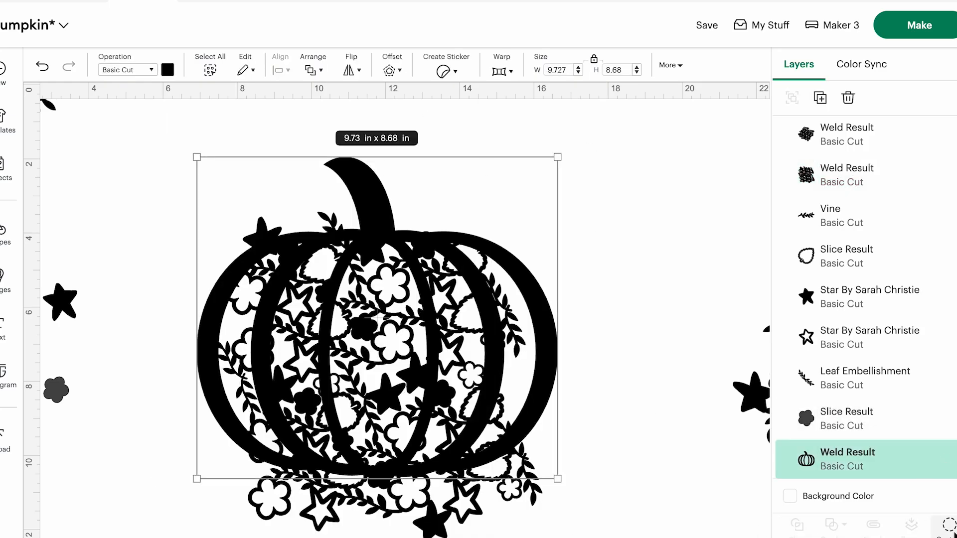
left_click(948, 524)
left_click(767, 48)
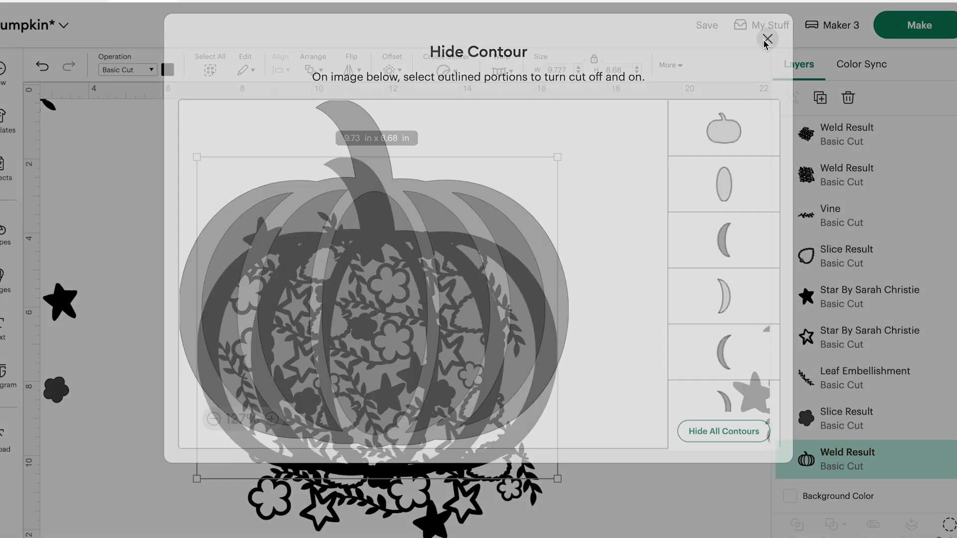
left_click(820, 98)
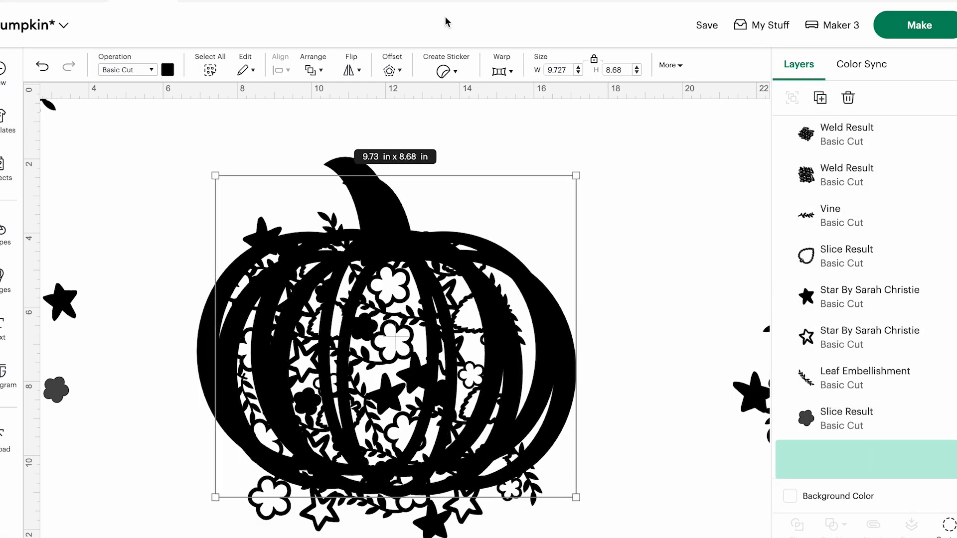
left_click_drag(389, 213, 888, 268)
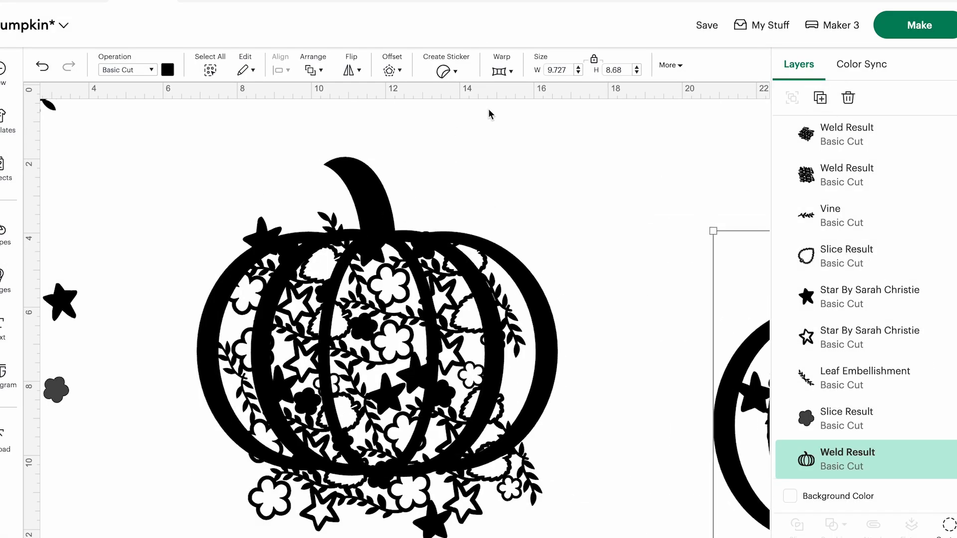
Hide all inner contours of the pumpkin over the pattern to turn it into a solid silhouette.
left_click(365, 173)
left_click(949, 524)
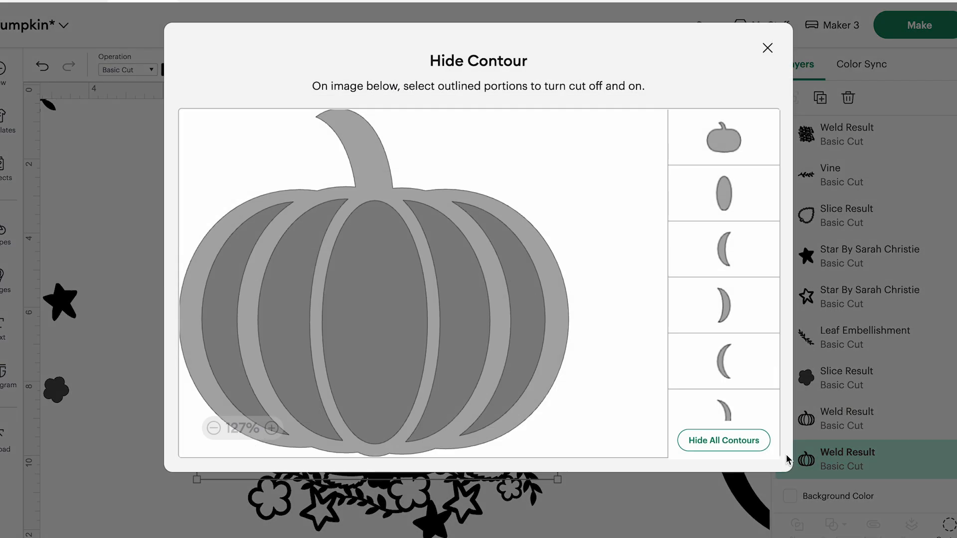
left_click(711, 441)
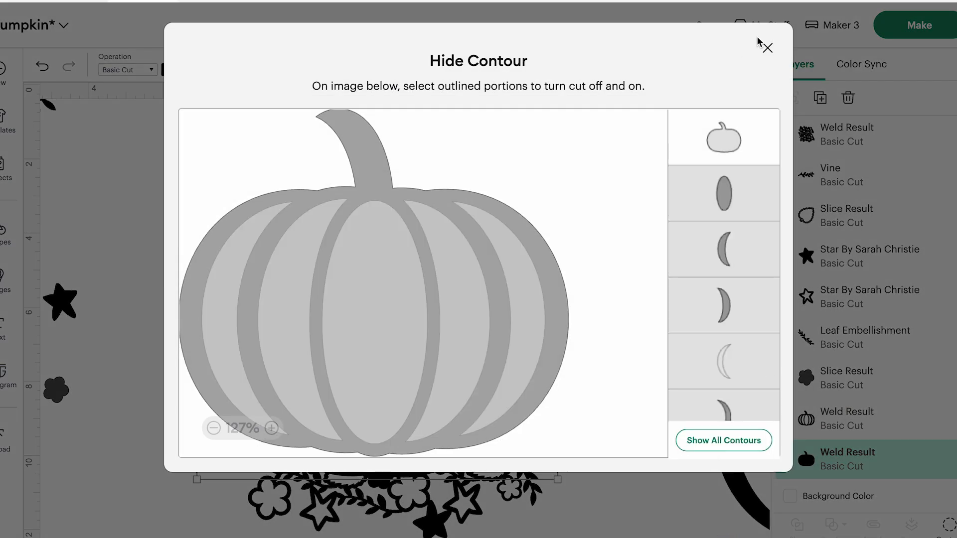
left_click(766, 46)
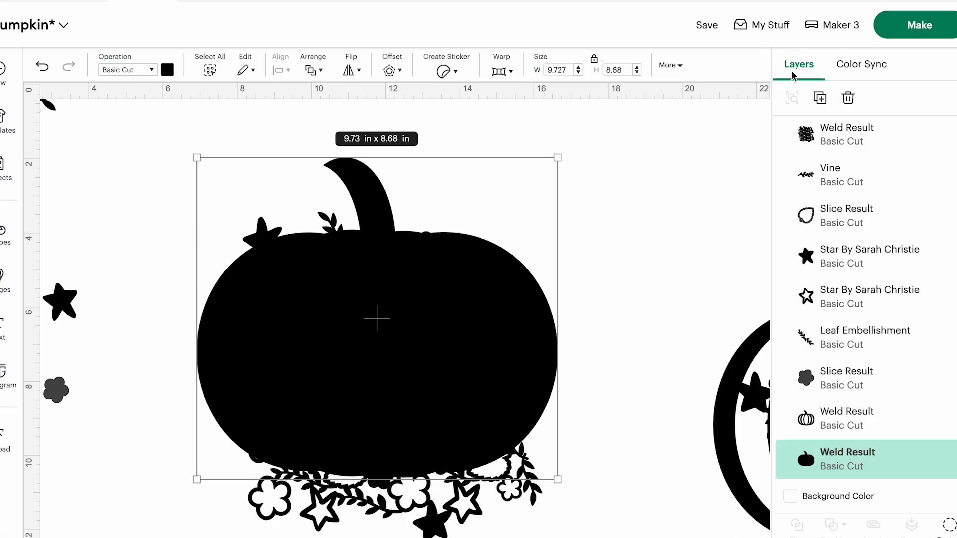
Duplicate the solid pumpkin and set the copy aside, then slice the floral arrangement with the original silhouette.
left_click(820, 98)
left_click_drag(304, 333, 894, 380)
left_click(505, 487)
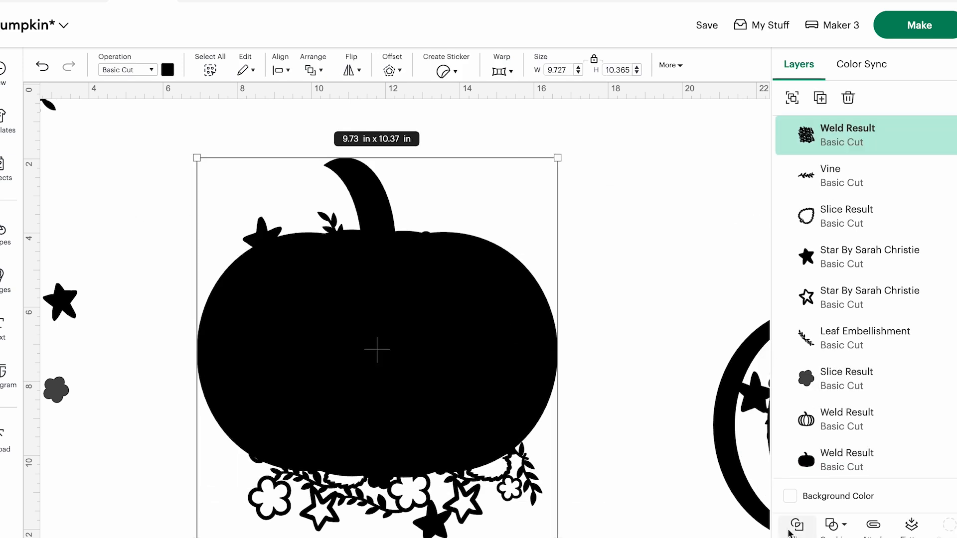
left_click(245, 170)
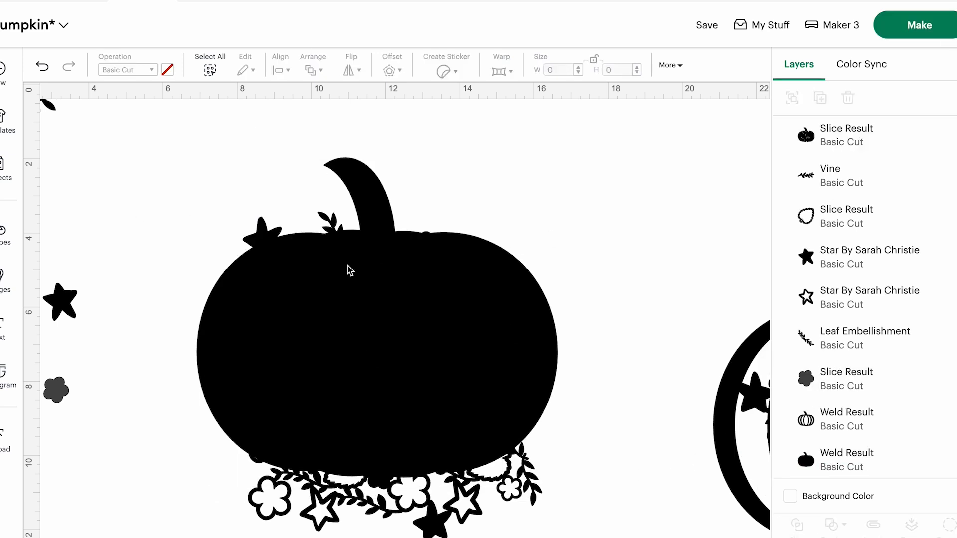
Pull the slice leftovers away from the design and delete them, keeping only the pattern trimmed to the pumpkin shape.
left_click_drag(358, 246, 573, 507)
key("Delete")
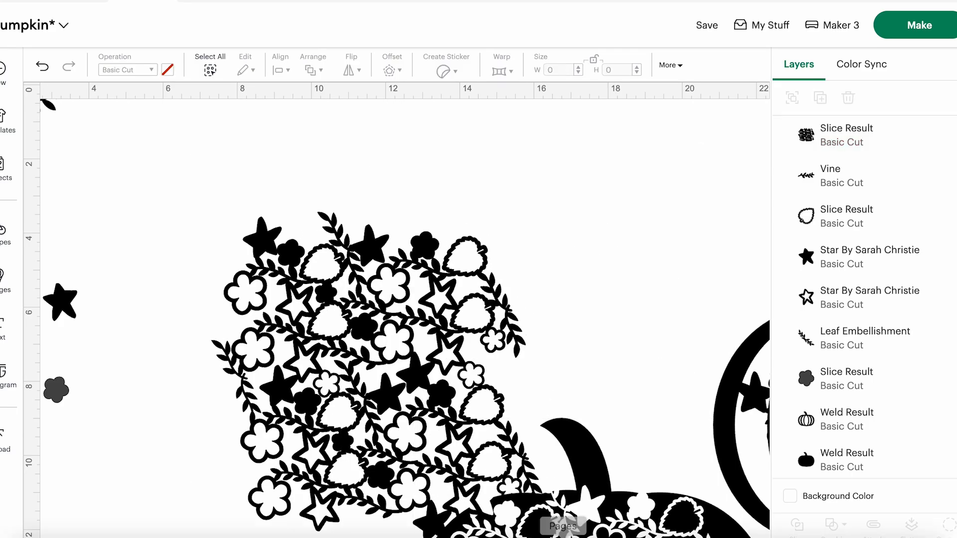
left_click_drag(352, 360, 594, 503)
left_click(293, 314)
left_click_drag(293, 314, 285, 314)
left_click_drag(359, 330, 343, 298)
left_click_drag(681, 532, 681, 537)
key("Delete")
Move the trimmed pattern right and align the pumpkin outline over it.
left_click_drag(468, 320, 562, 349)
left_click_drag(730, 422, 293, 345)
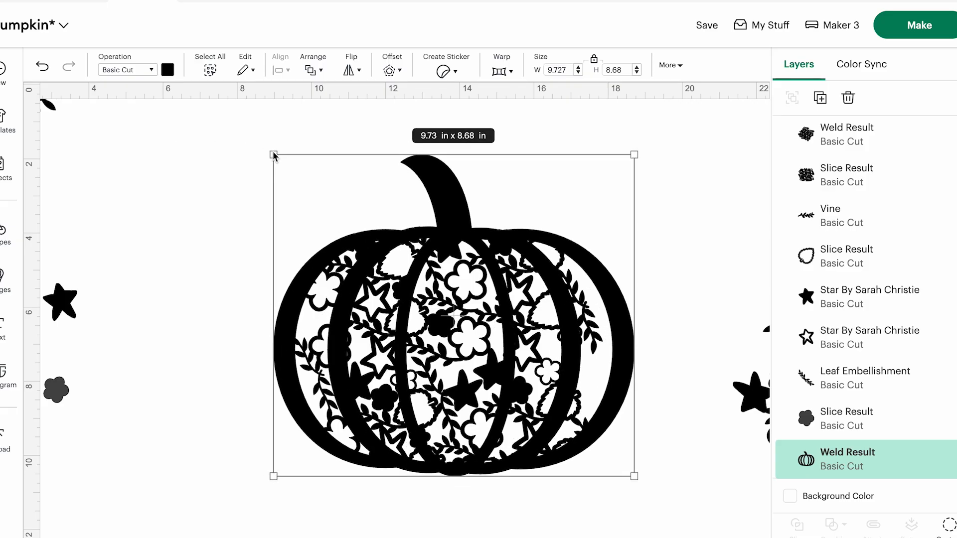
left_click(188, 187)
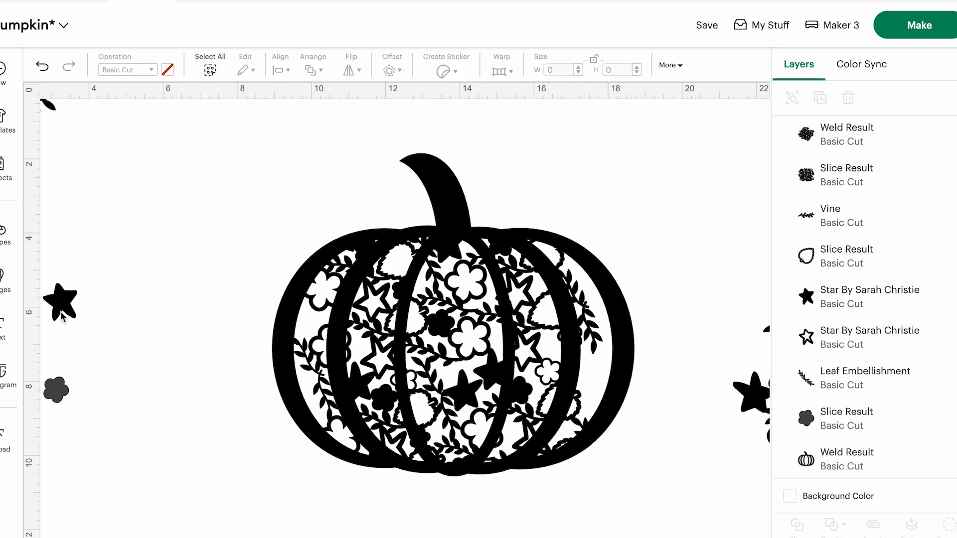
Shrink the spare solid star to about 0.47 x 0.52 in and place it in the gap in the pumpkin's leftmost section.
left_click_drag(49, 295, 302, 325)
left_click(100, 254)
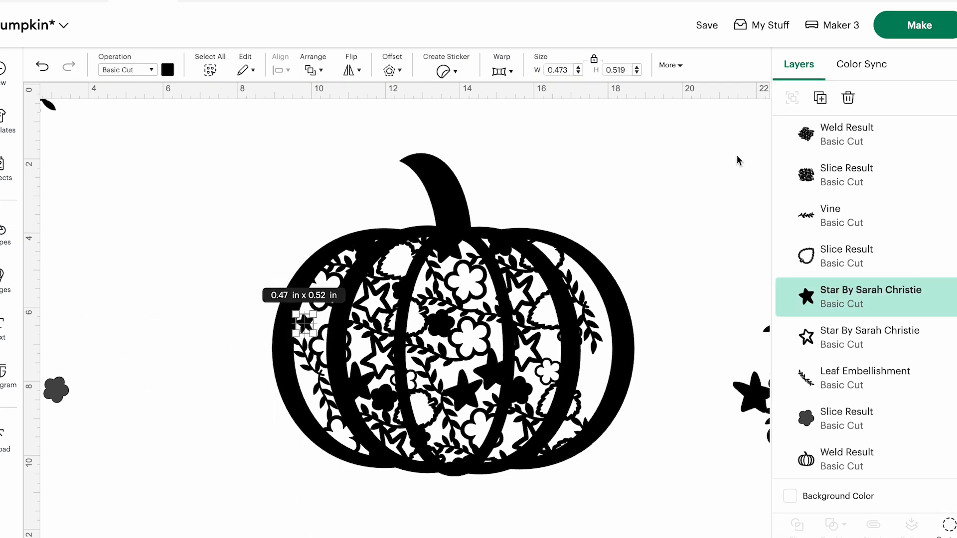
Duplicate the small solid star and move the copy into the gap in the pumpkin's rightmost section.
left_click(820, 98)
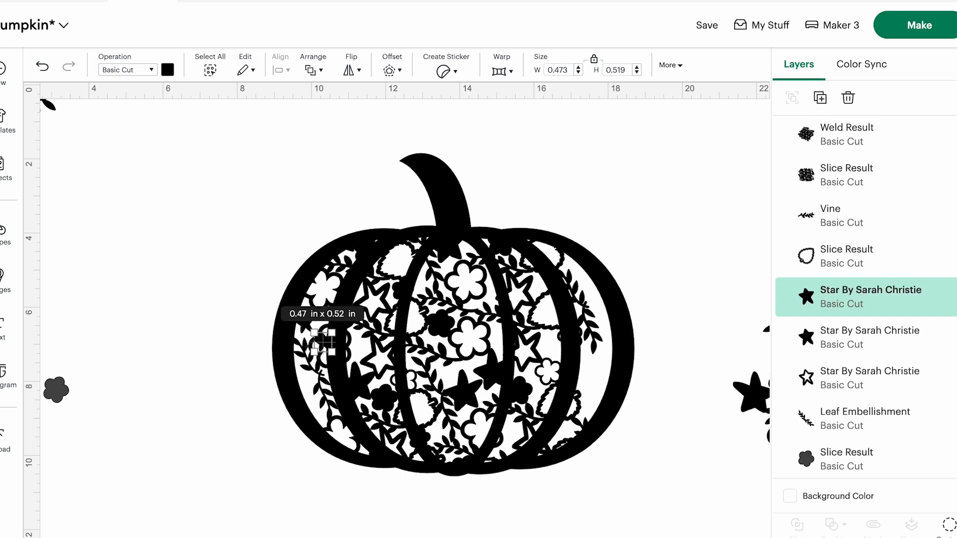
mouse_move(314, 333)
left_mouse_down()
mouse_move(325, 344)
mouse_move(313, 332)
left_mouse_up()
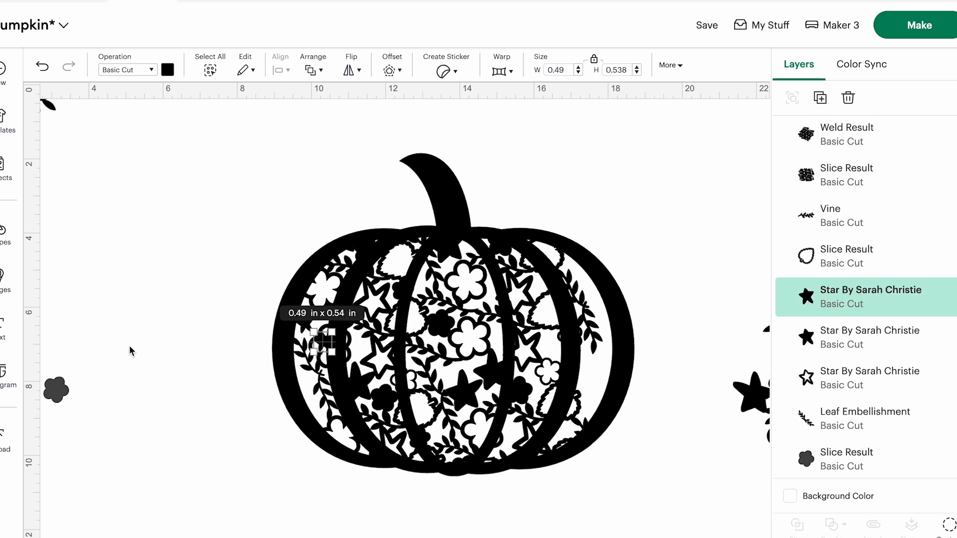
left_click(199, 346)
left_click(877, 173)
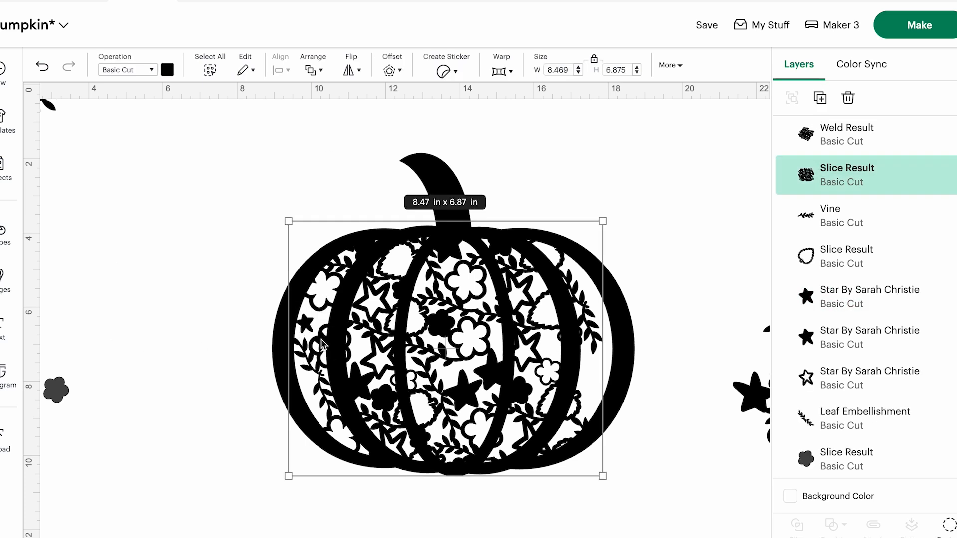
left_click(821, 301)
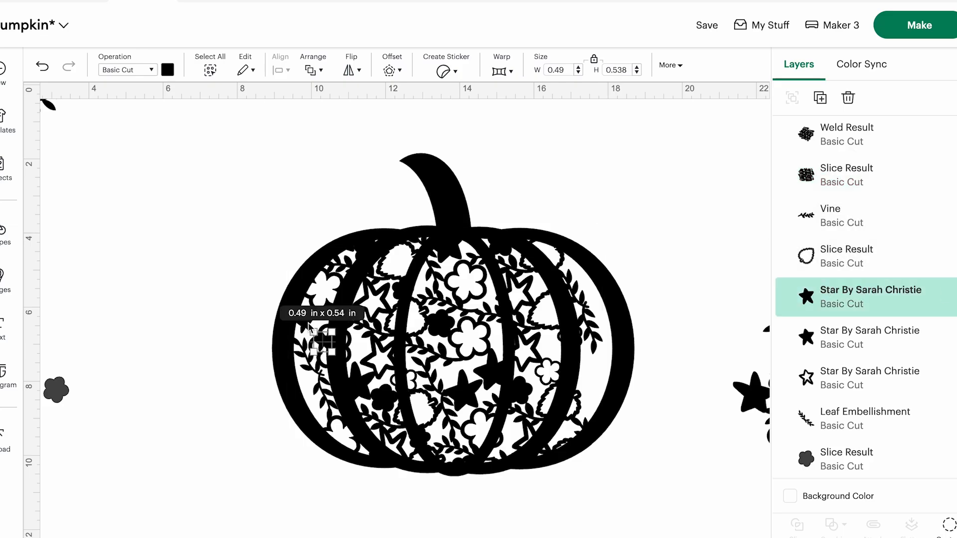
left_click_drag(323, 346, 614, 387)
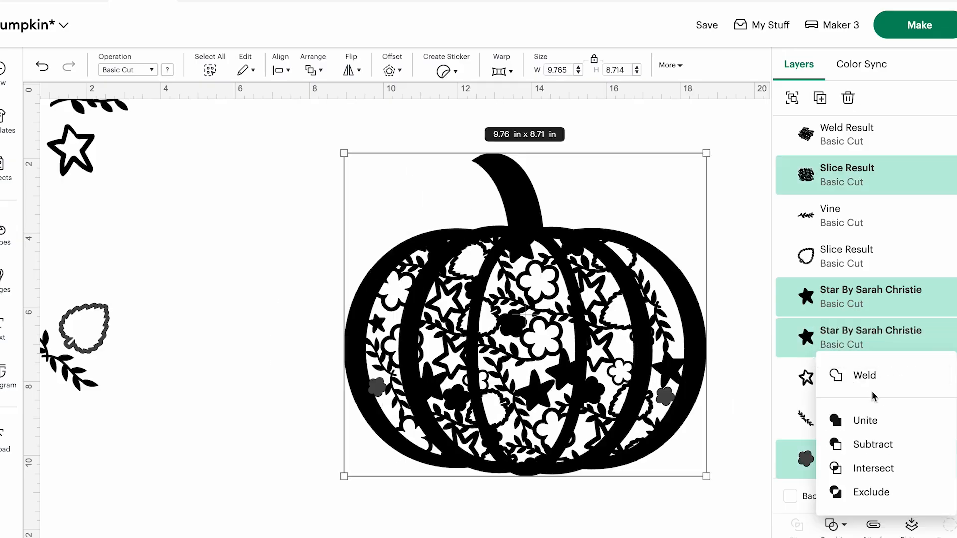
Weld the pumpkin outline, trimmed pattern, filler stars and solid flowers into one shape and shift it slightly.
left_click(847, 375)
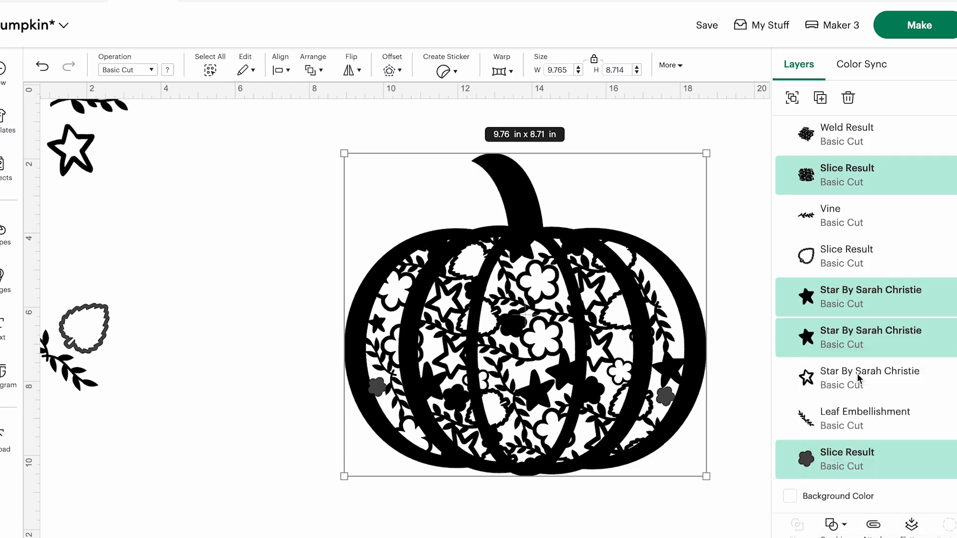
left_click_drag(445, 307, 411, 291)
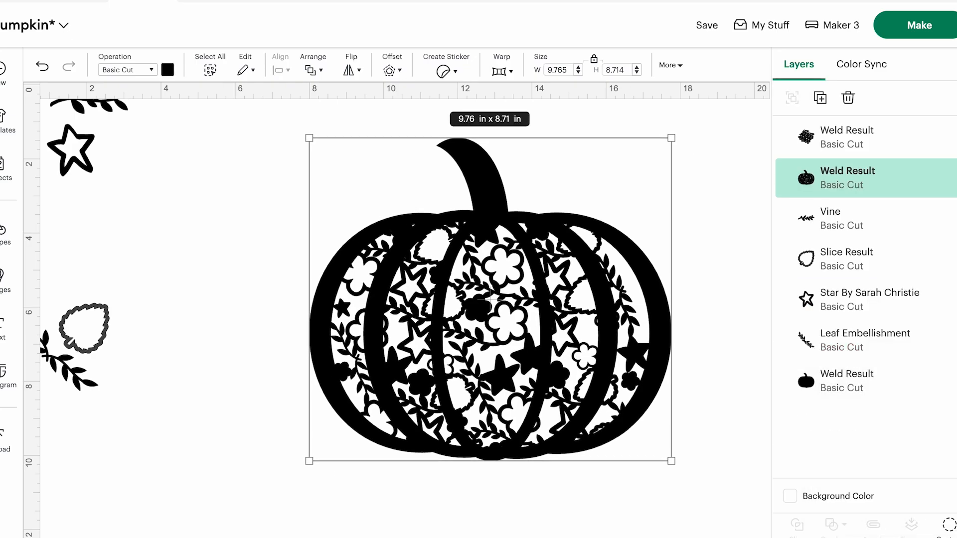
Place the spare vine, about 2.02 x 0.69 in, diagonally along the upper part of the pumpkin's rightmost section.
left_click_drag(85, 107, 711, 190)
left_click(692, 150)
left_click(657, 178)
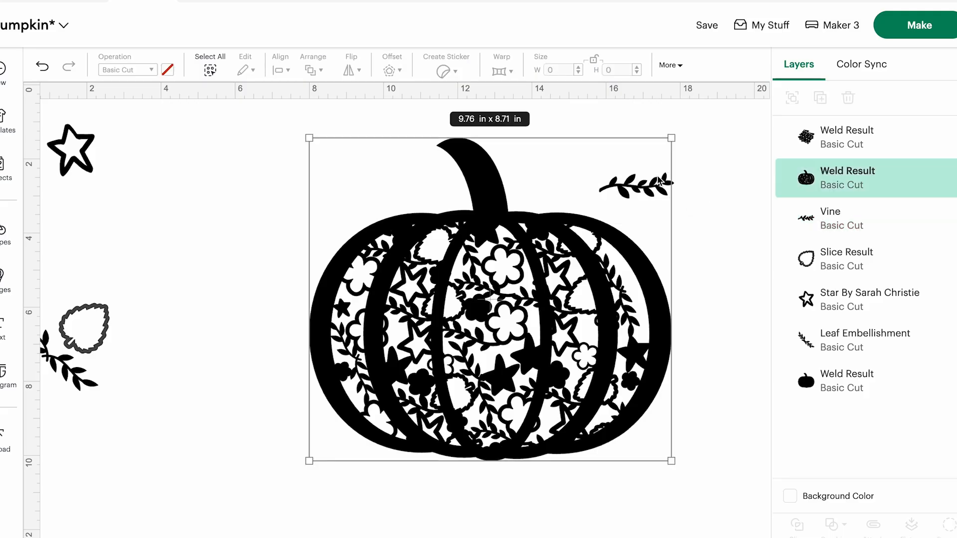
left_click_drag(485, 203, 414, 243)
left_click_drag(637, 184, 773, 212)
left_click_drag(677, 172, 560, 310)
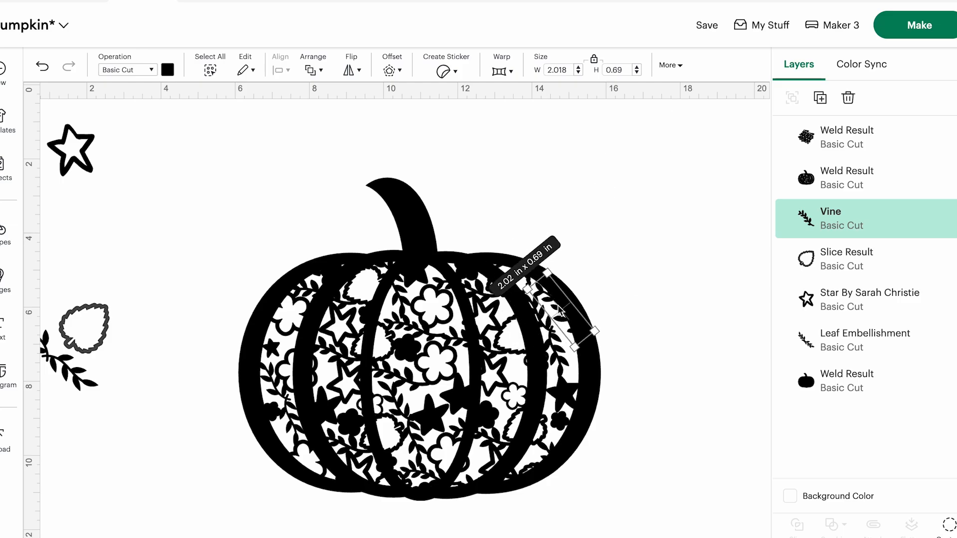
left_click(673, 294)
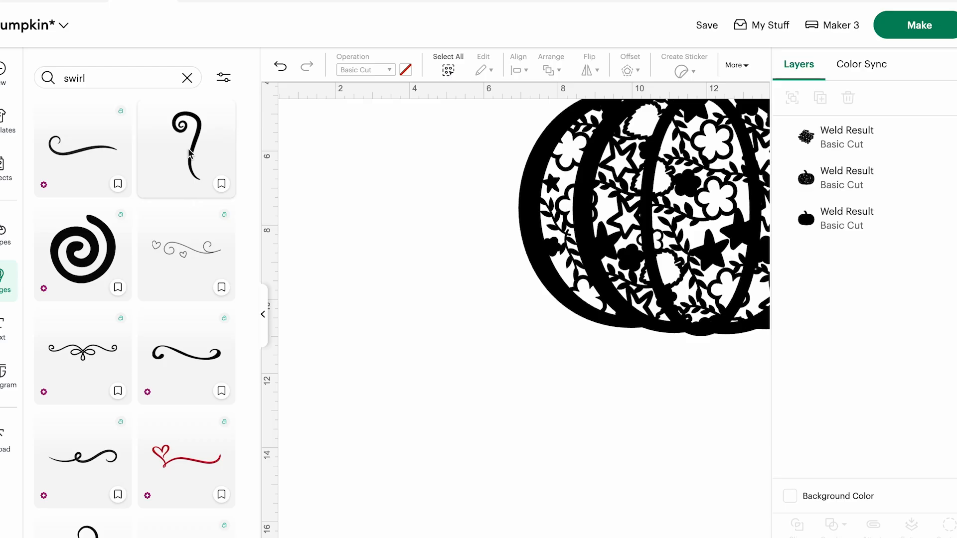
Insert the upright hooked swirl image beside the pumpkin and enlarge it to about 2 x 4.68 in.
left_click(190, 154)
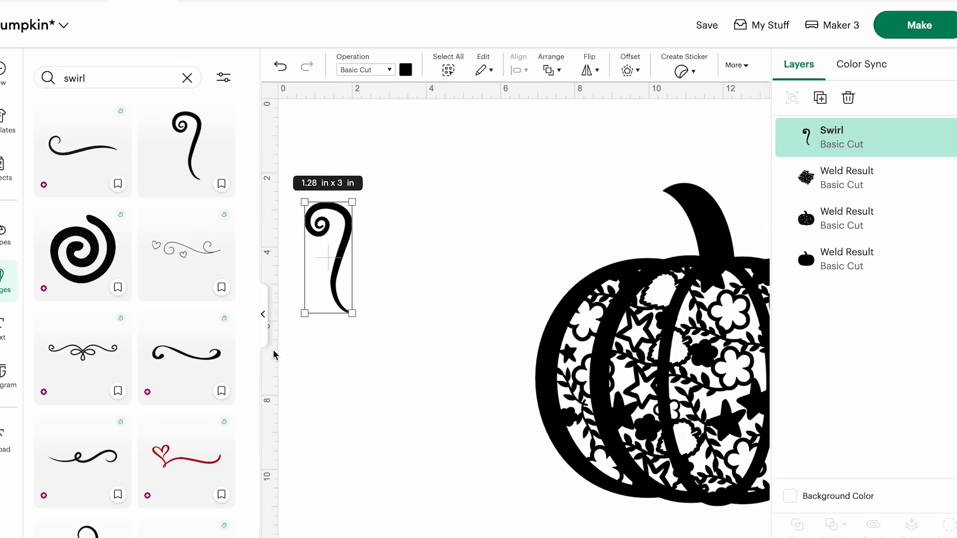
left_click(262, 316)
left_click_drag(70, 273, 176, 271)
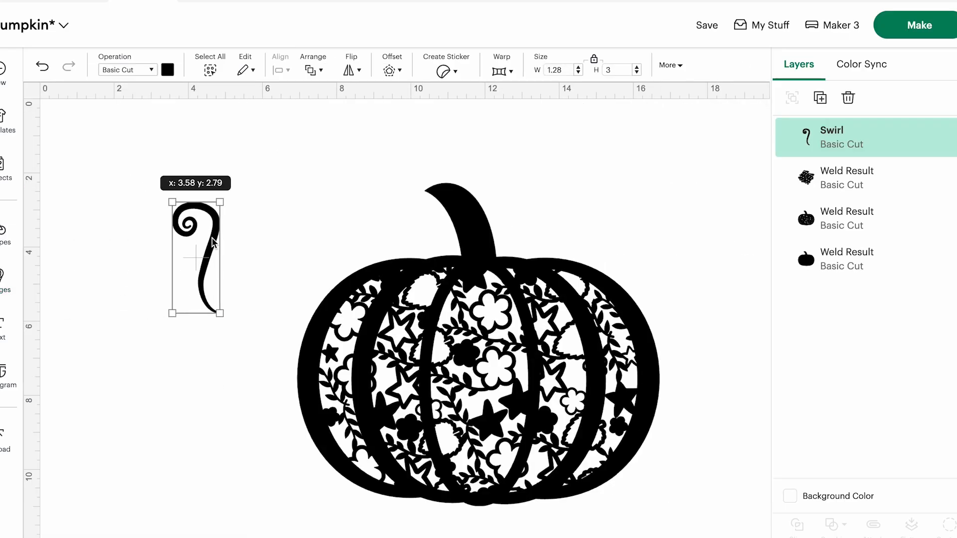
left_click_drag(222, 316, 248, 373)
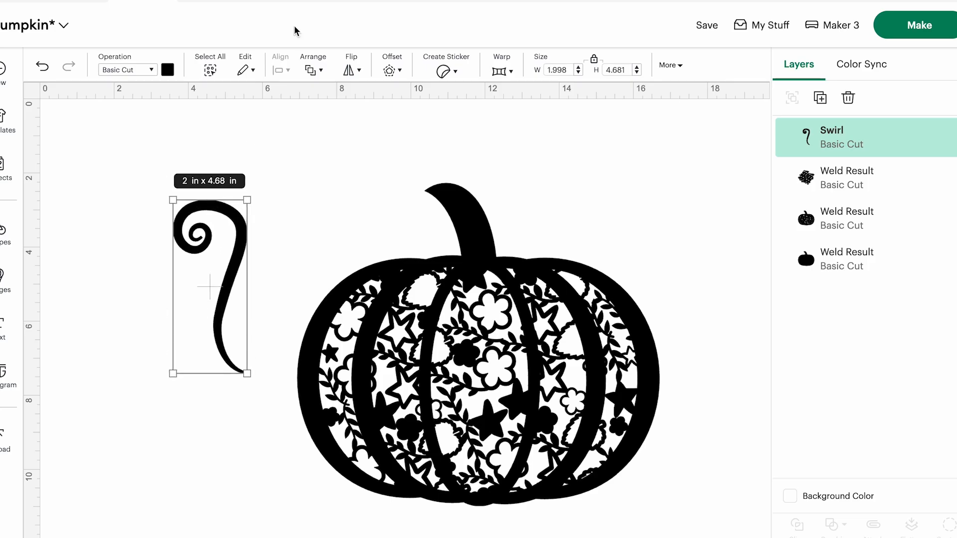
Add a circle over the swirl's curled end and slice the two shapes.
left_click(5, 234)
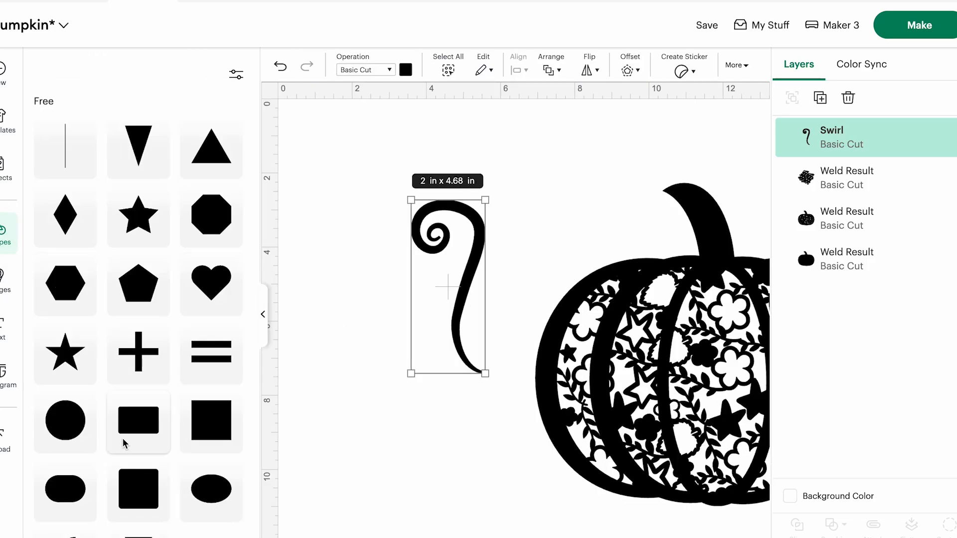
left_click(67, 417)
left_click_drag(335, 149, 522, 417)
left_click(376, 151)
left_click(797, 525)
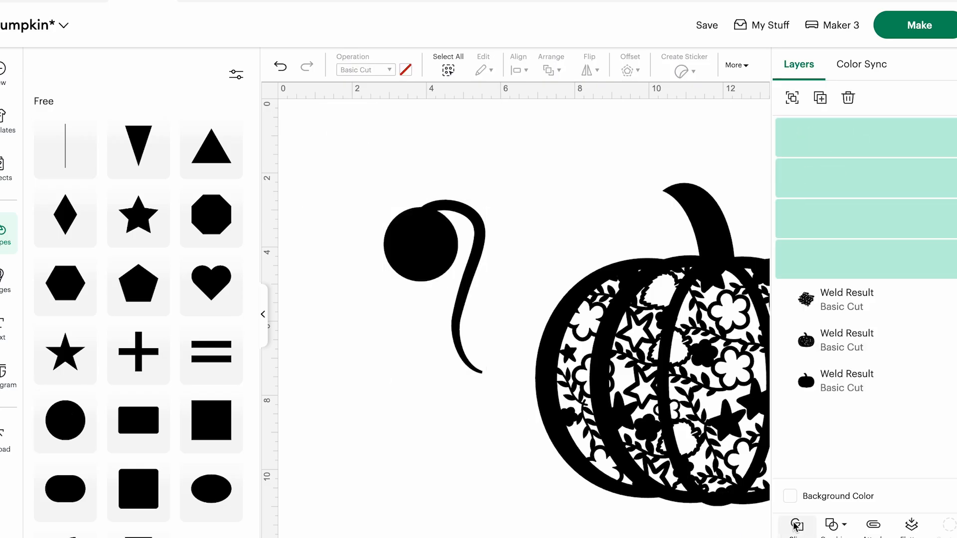
left_click(262, 314)
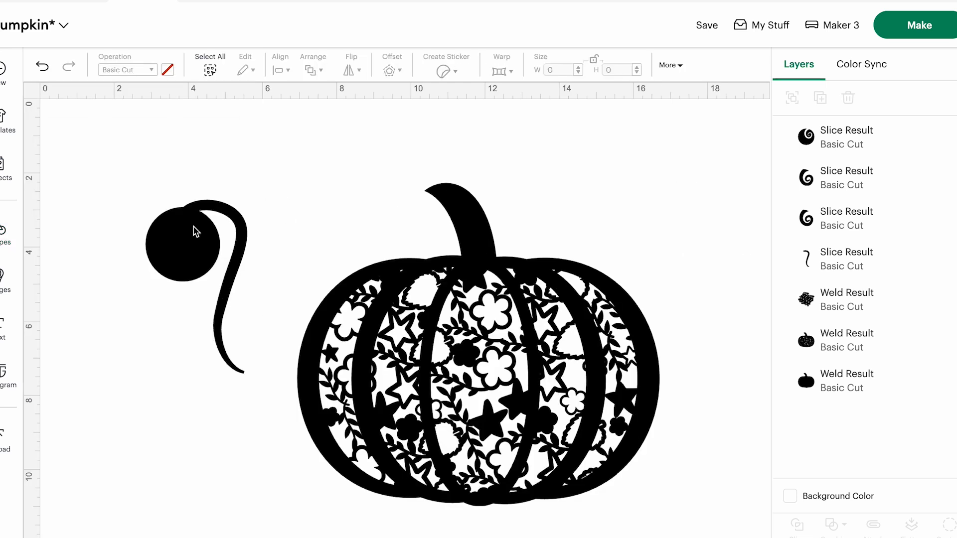
Separate the swirl's slice pieces and enlarge one of the curl pieces to about 2.2 x 2.65 in.
left_click_drag(237, 244, 504, 157)
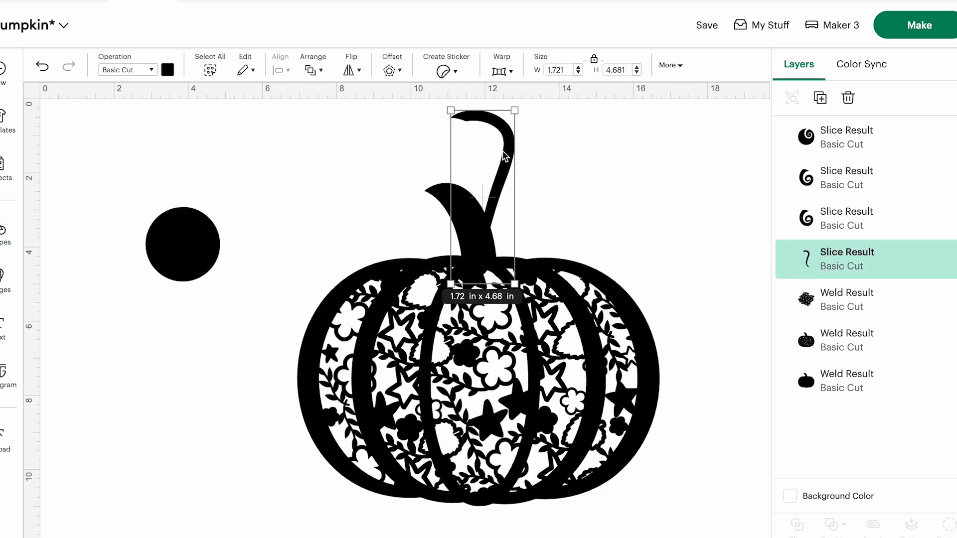
left_click(826, 175)
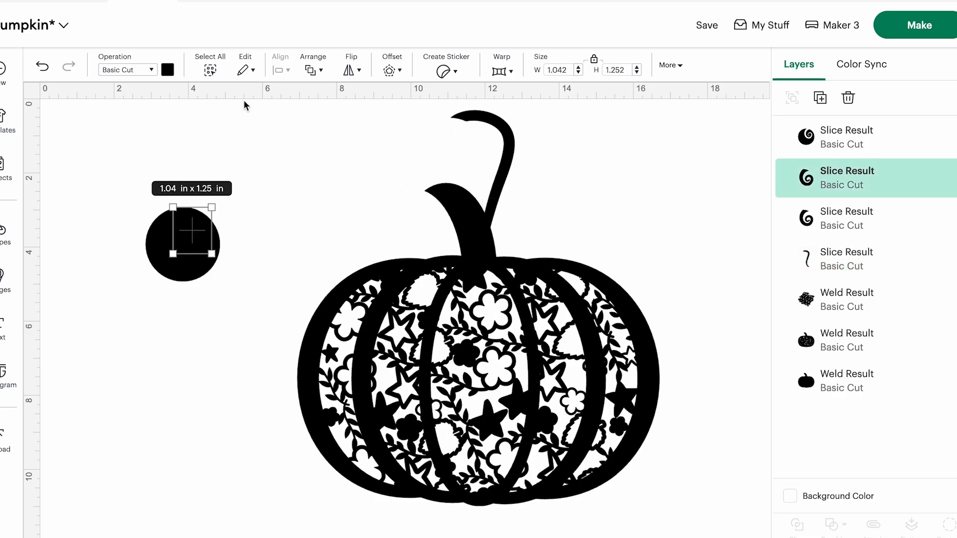
left_click_drag(213, 256, 255, 306)
left_click_drag(160, 230, 62, 177)
left_click_drag(198, 289, 271, 227)
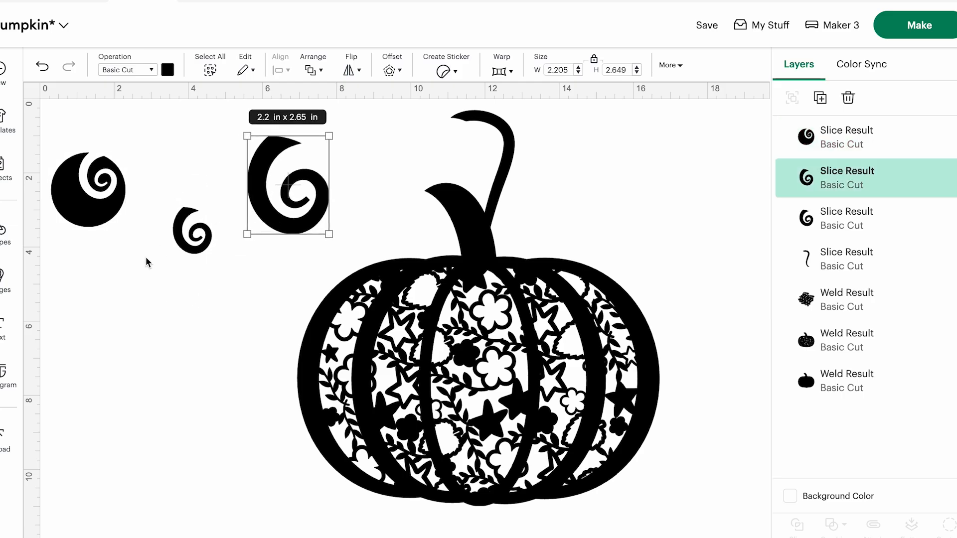
left_click(165, 254)
left_click_drag(195, 248, 113, 262)
Rotate the enlarged curl 173°, flip it horizontally and attach it to the pumpkin stem, moving the leftover swirl tail aside.
left_click(503, 177)
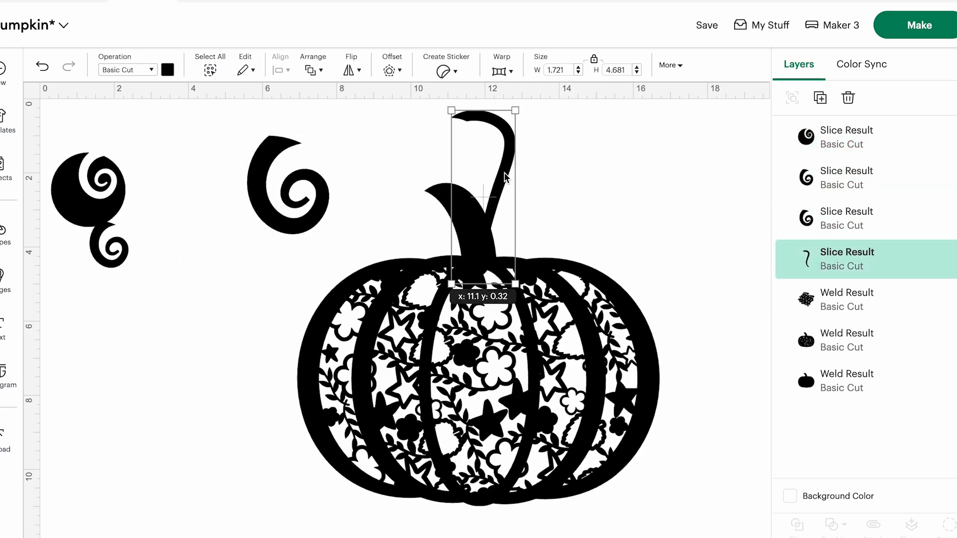
left_click(264, 202)
left_click_drag(329, 234, 256, 146)
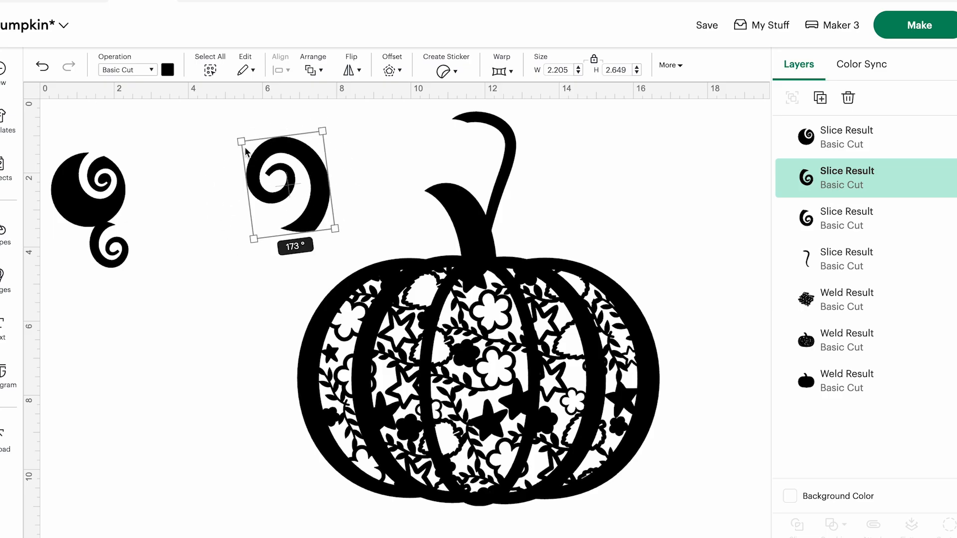
left_click(351, 72)
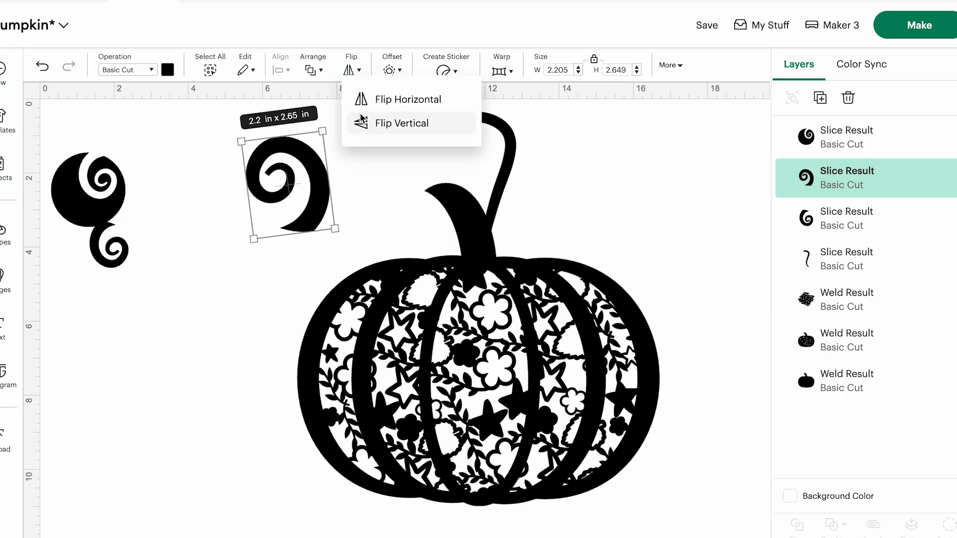
left_click(365, 107)
left_click_drag(268, 167, 488, 207)
left_click_drag(498, 131, 146, 225)
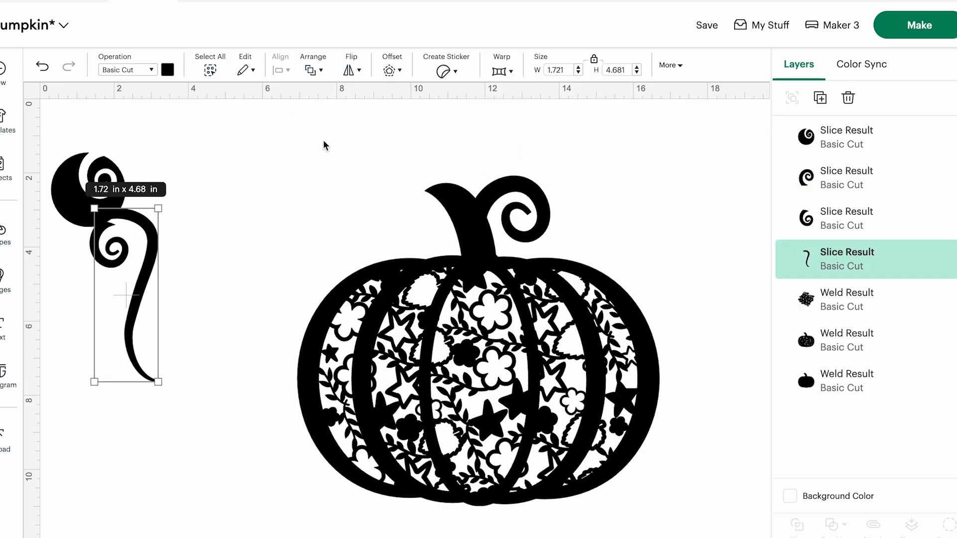
Weld the stem curl to the patterned pumpkin.
left_click_drag(285, 152, 714, 478)
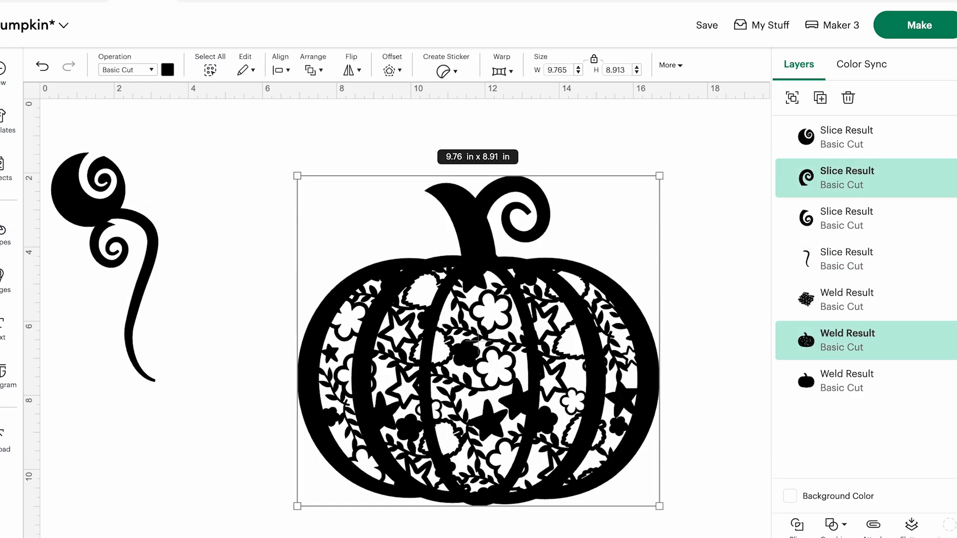
left_click(837, 525)
left_click(847, 375)
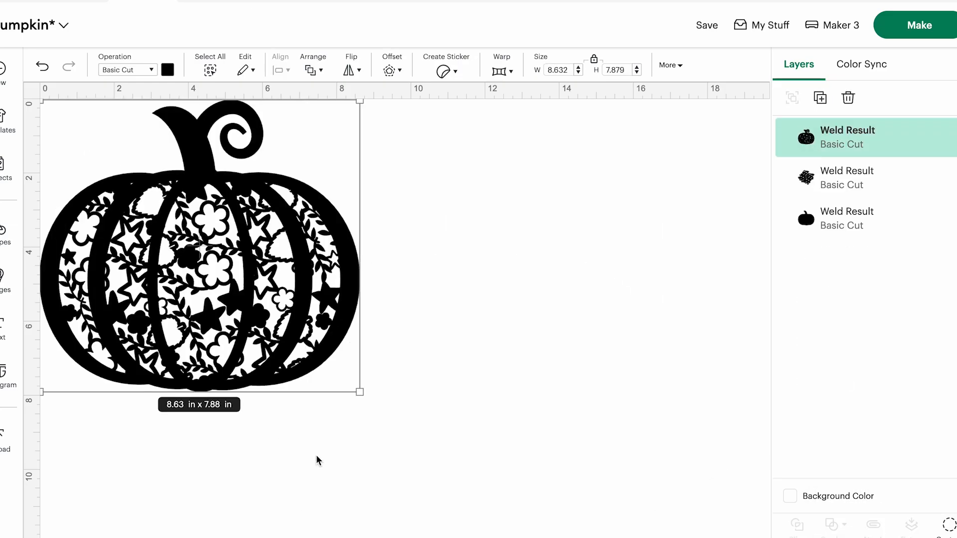
Enlarge the finished pumpkin to about 11.2 x 10.22 in.
left_click_drag(366, 395, 466, 382)
scroll(354, 252, "up", 3)
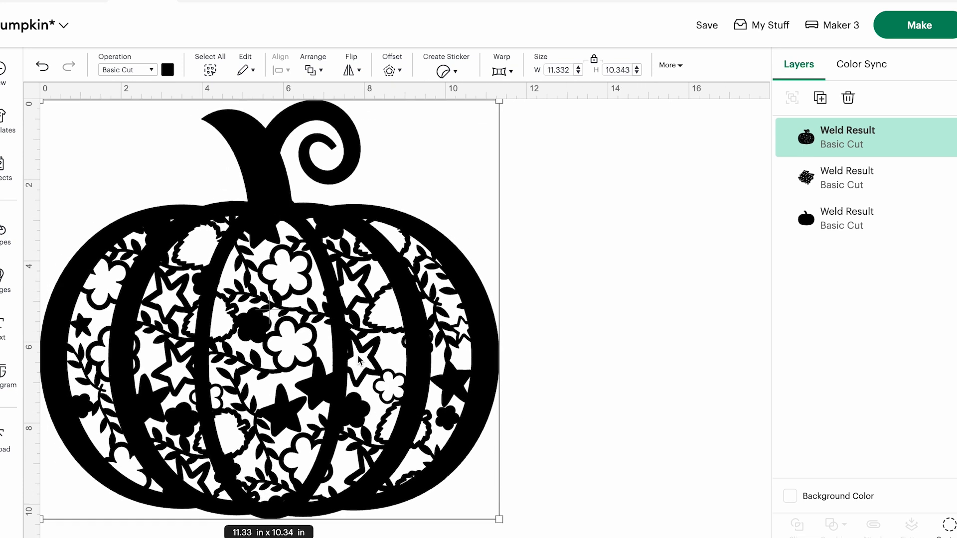
scroll(370, 409, "down", 2)
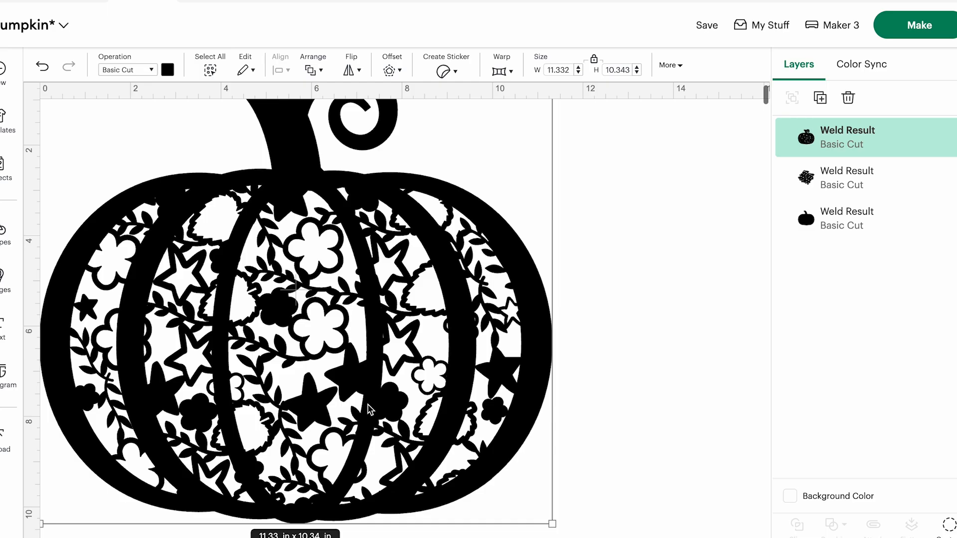
left_click_drag(555, 529, 547, 519)
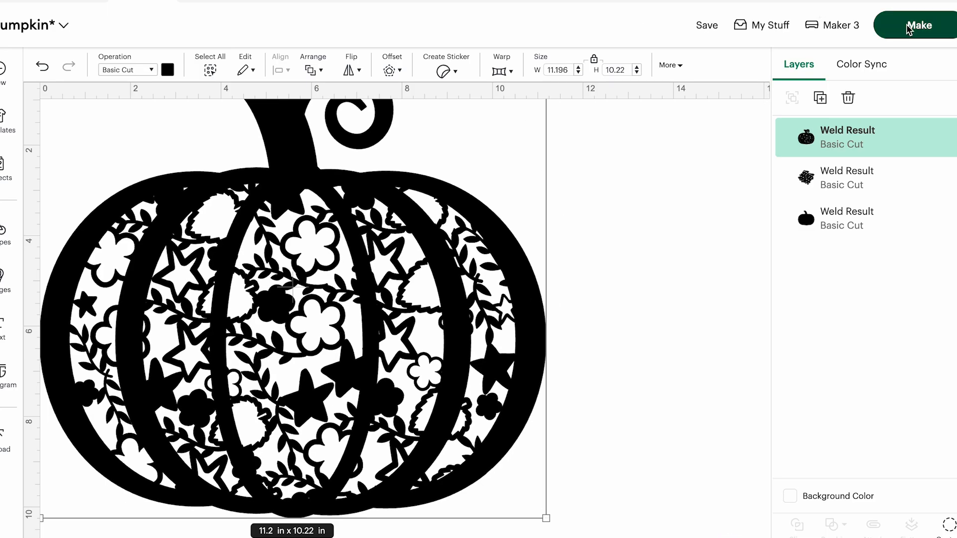